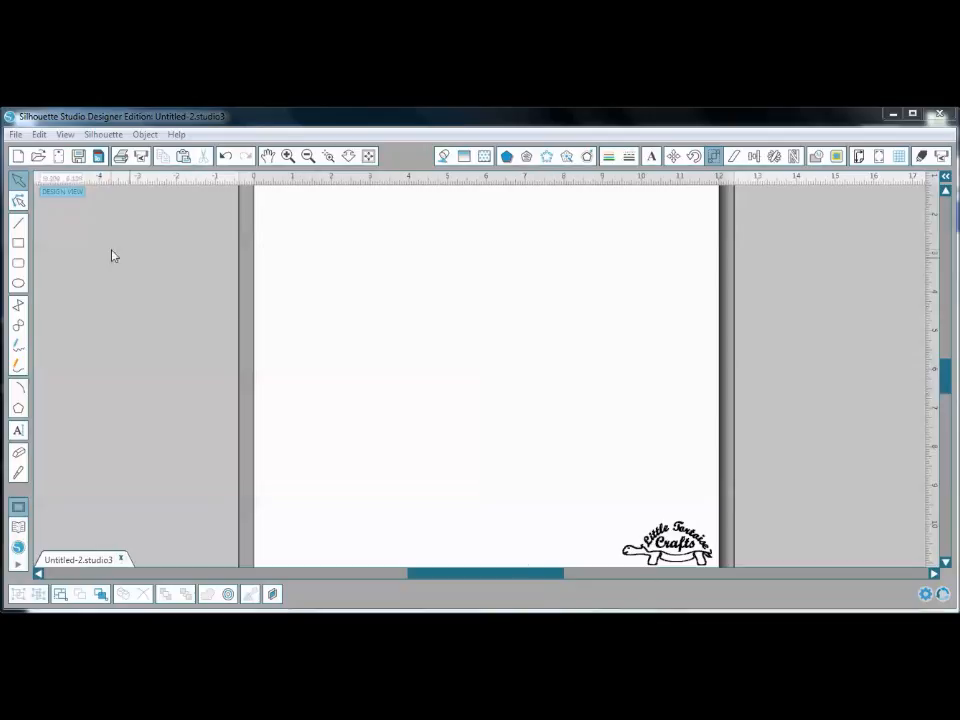
# Draw a rectangle about 5.36 in wide and 5.19 in tall on the page
pyautogui.click(18, 245)
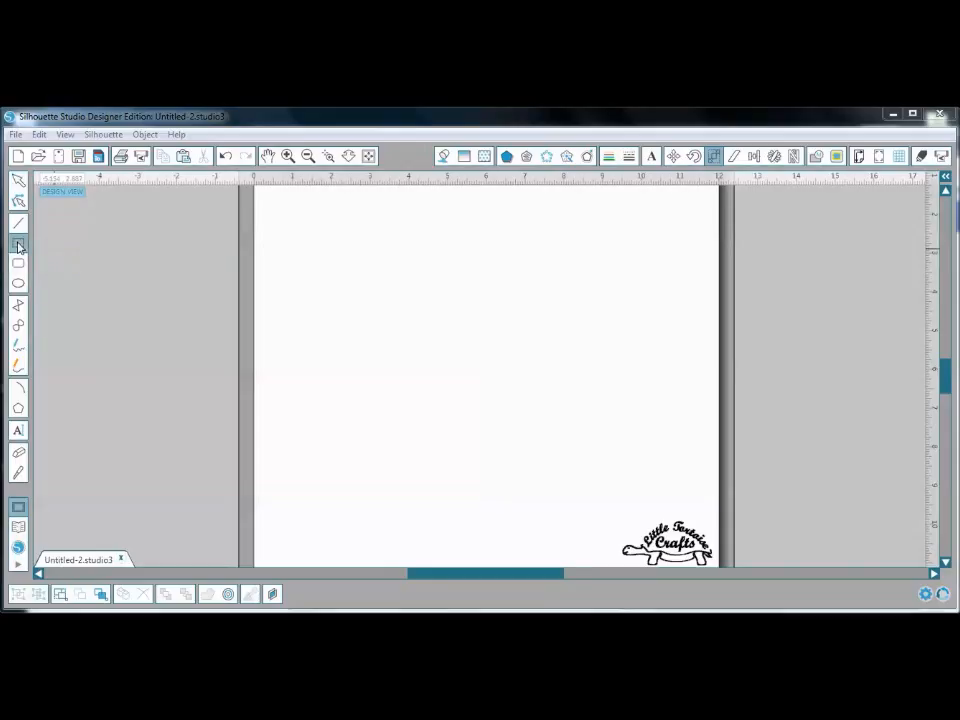
pyautogui.moveTo(323, 235)
pyautogui.mouseDown()
pyautogui.moveTo(422, 304)
pyautogui.moveTo(531, 436)
pyautogui.mouseUp()
pyautogui.click(531, 438)
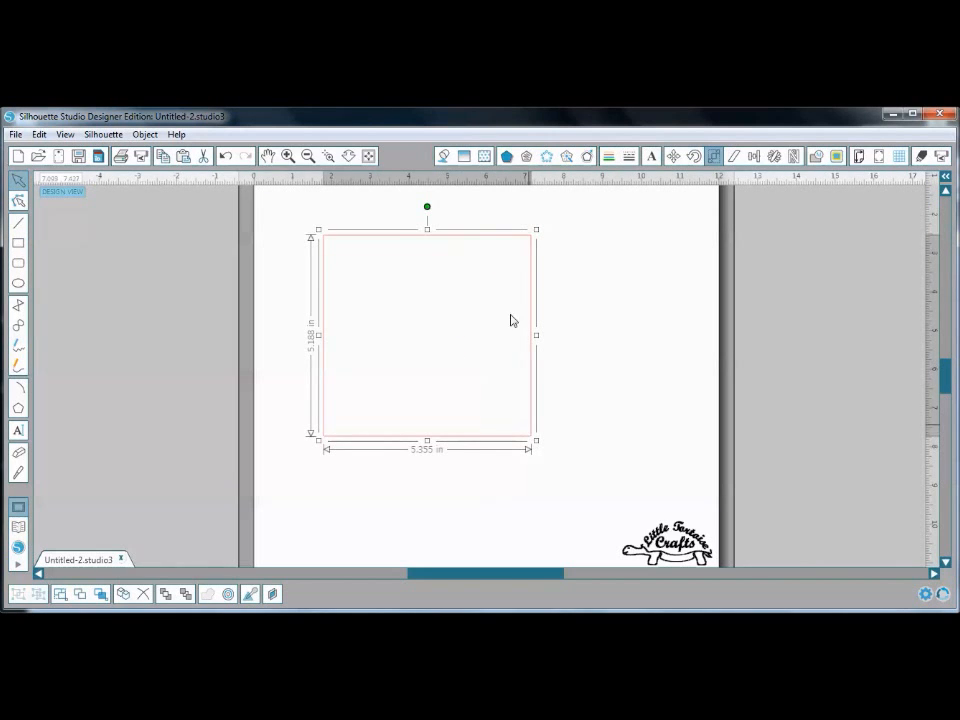
# Scale the rectangle to 4.25 in wide and 5.5 in high, and move it towards the page's upper-left area
pyautogui.click(714, 158)
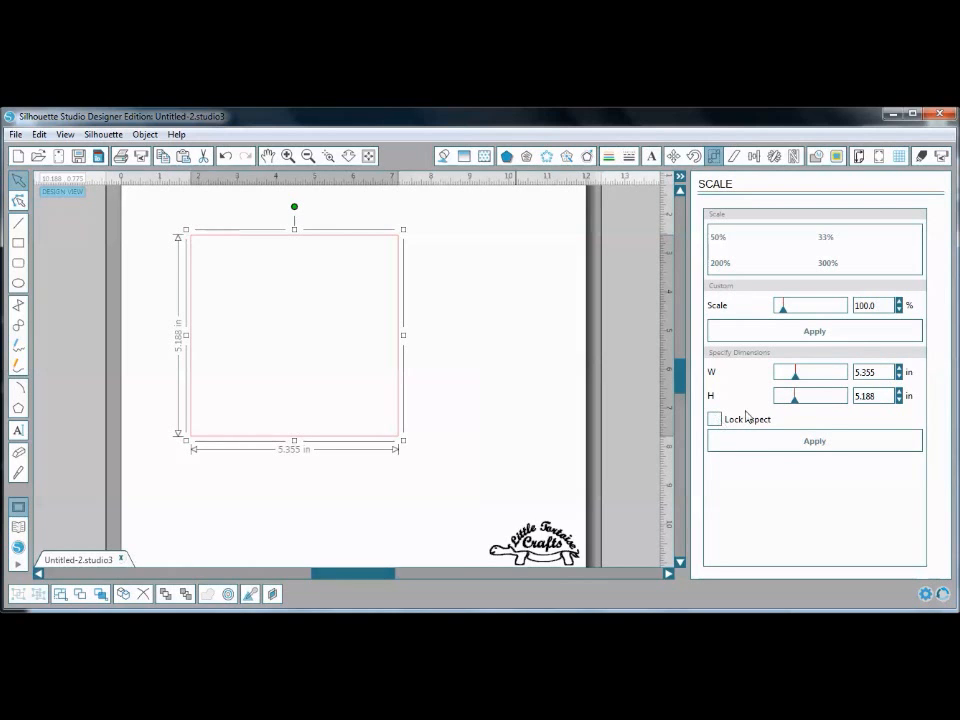
pyautogui.moveTo(885, 373); pyautogui.dragTo(831, 372)
pyautogui.write('4')
pyautogui.press('Tab')
pyautogui.write('5.5')
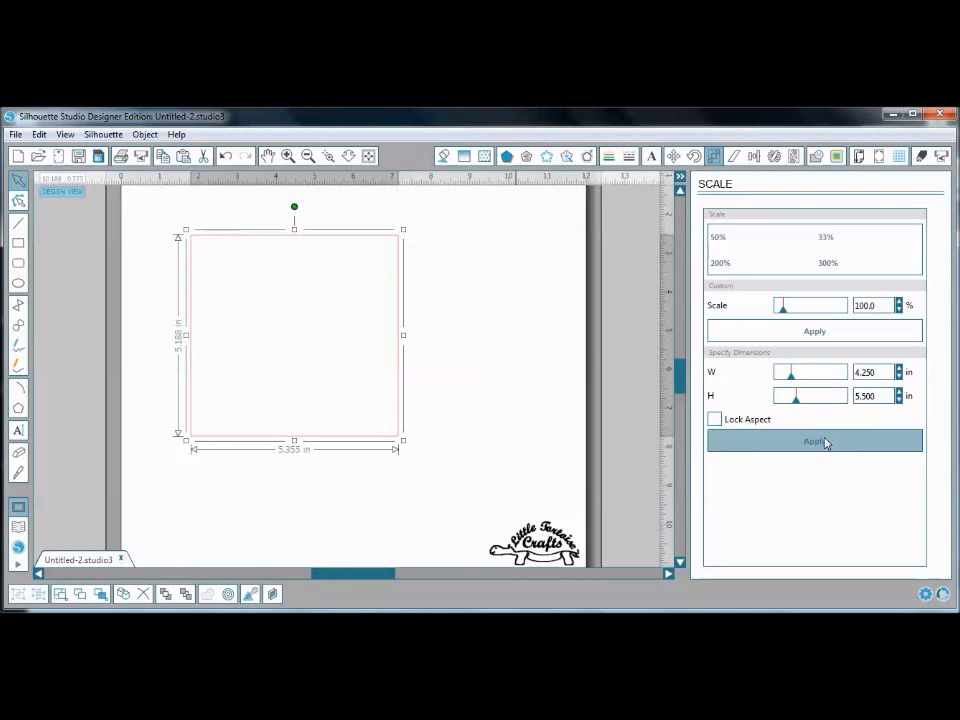
pyautogui.click(825, 441)
pyautogui.moveTo(375, 326); pyautogui.dragTo(323, 303)
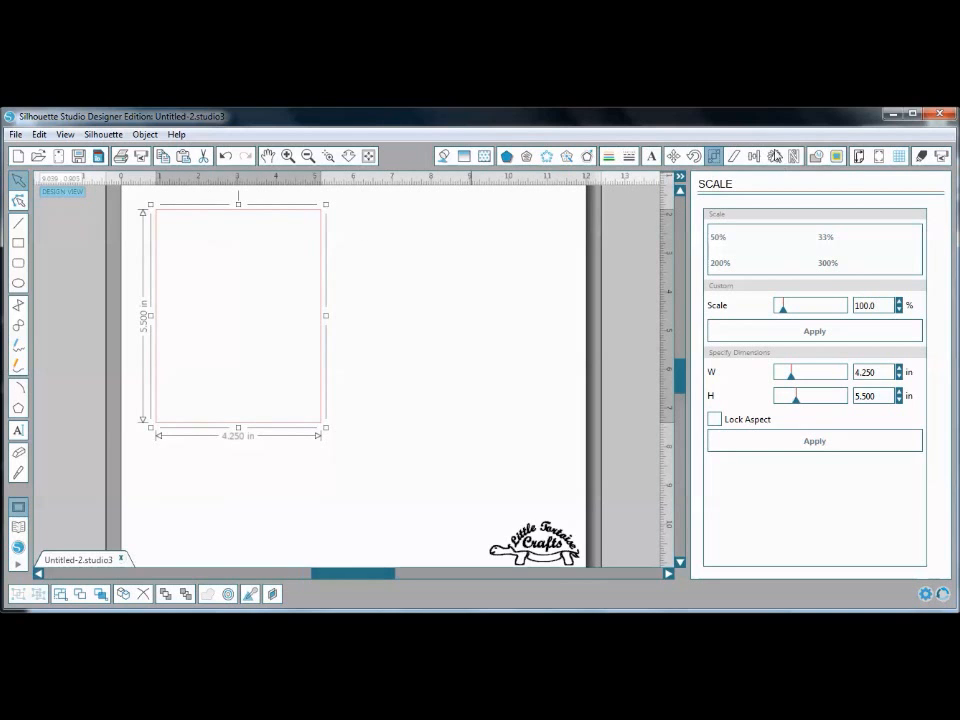
# Duplicate the rectangle to its right so the two card panels share an edge
pyautogui.click(774, 158)
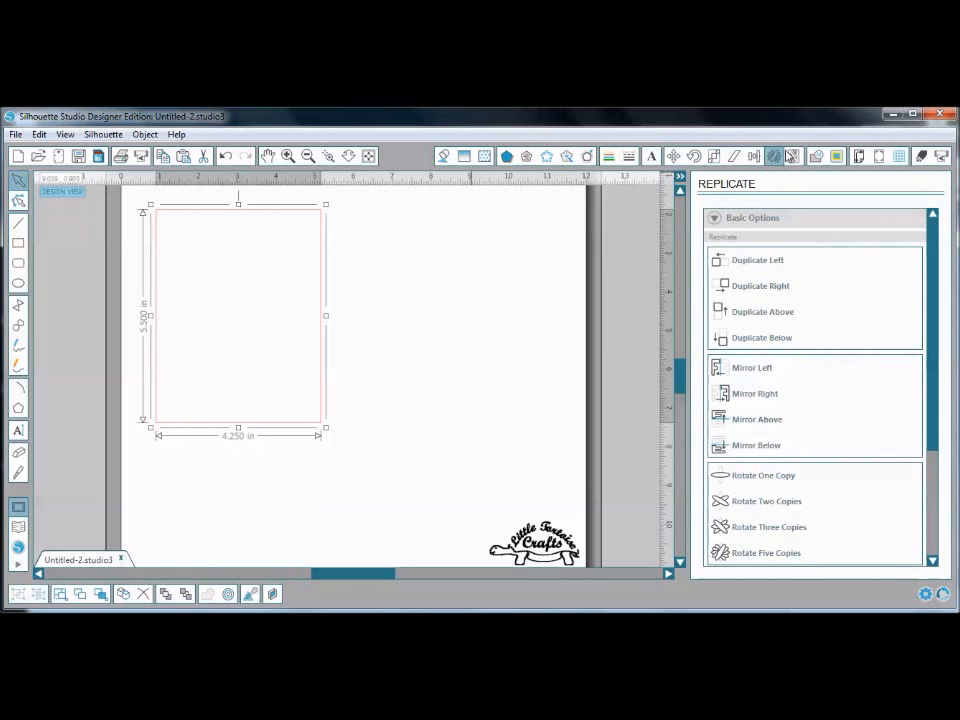
pyautogui.click(770, 289)
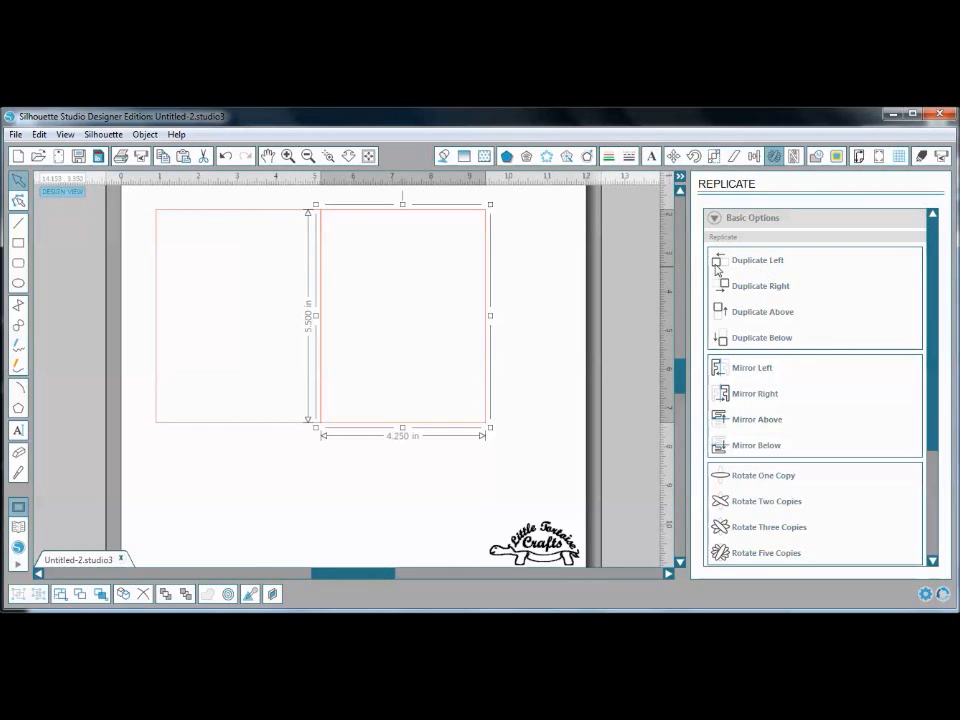
pyautogui.click(67, 210)
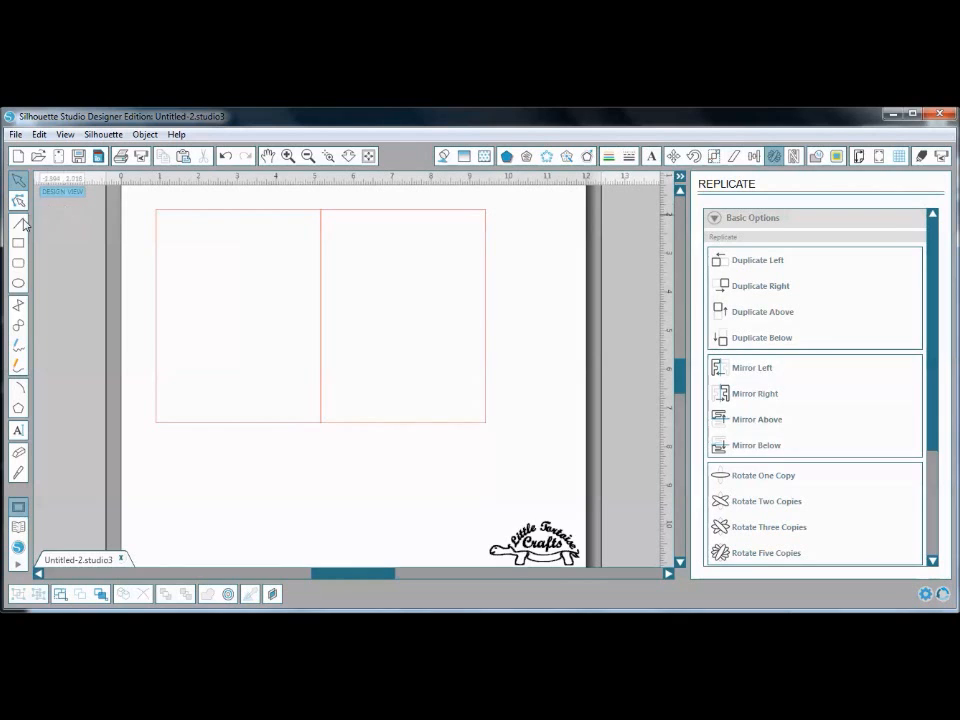
# Draw a vertical fold line about 5.5 in long along the shared edge of the two panels
pyautogui.click(20, 224)
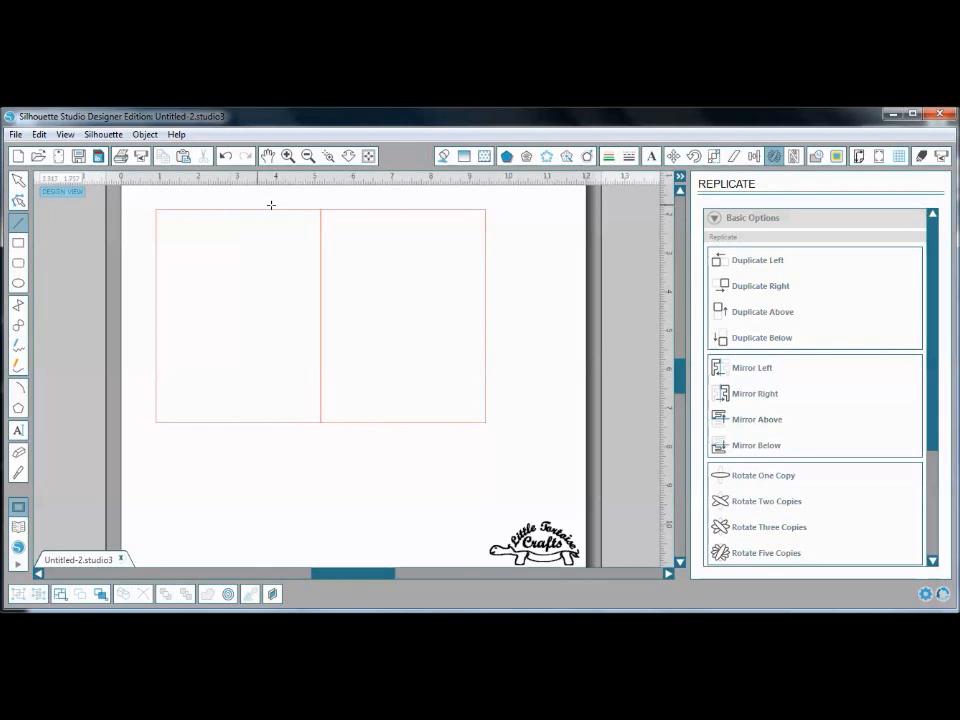
pyautogui.click(321, 210)
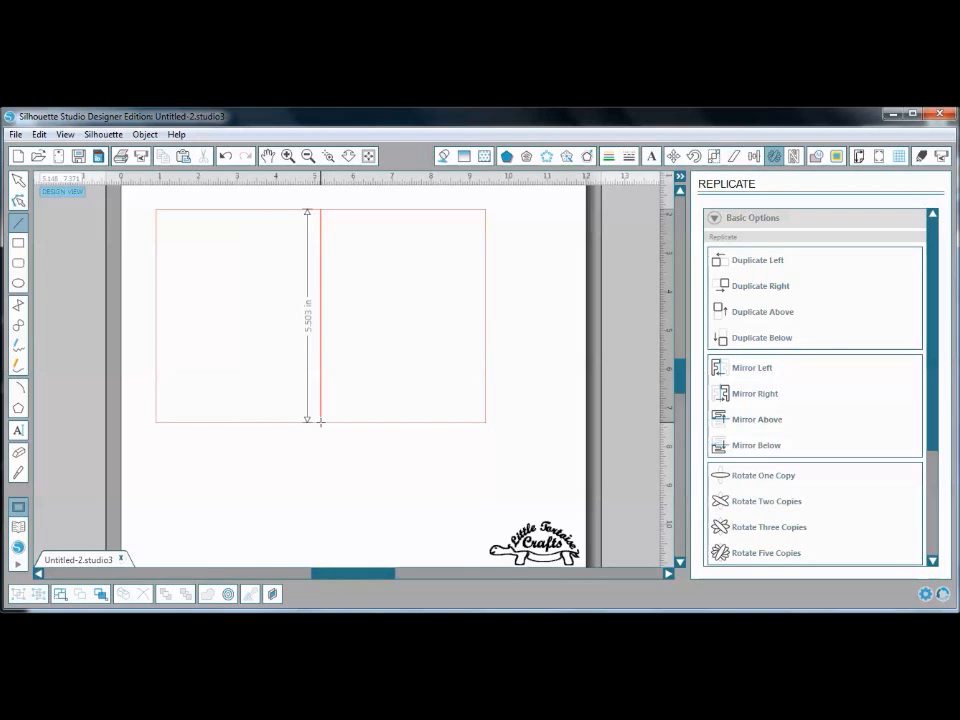
pyautogui.click(320, 422)
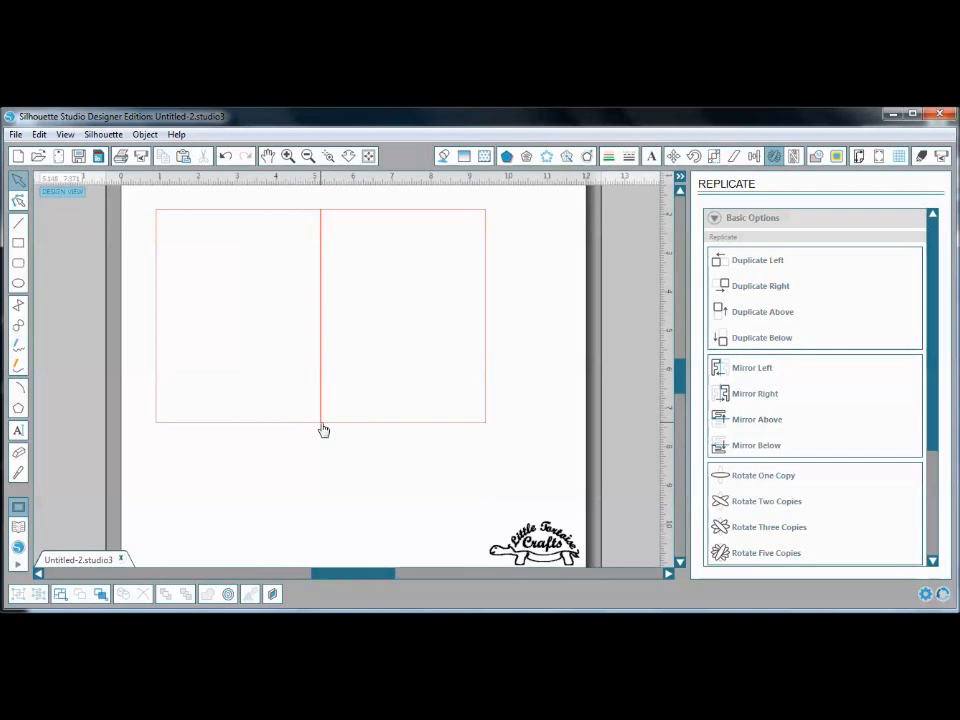
# Colour the fold line blue and give it a medium-dash line style
pyautogui.click(321, 421)
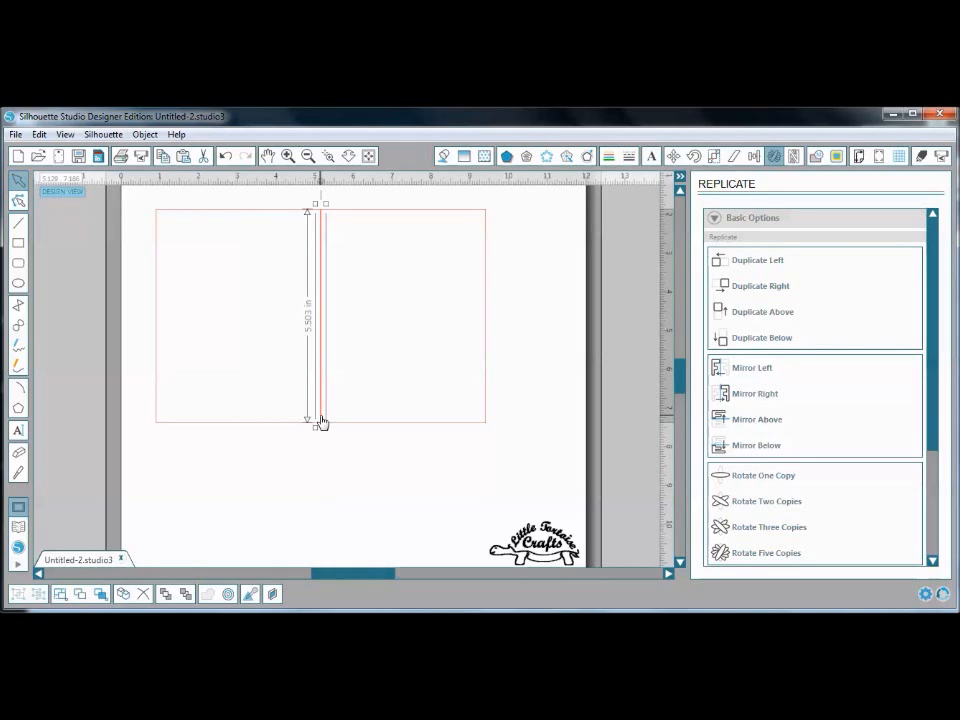
pyautogui.click(609, 158)
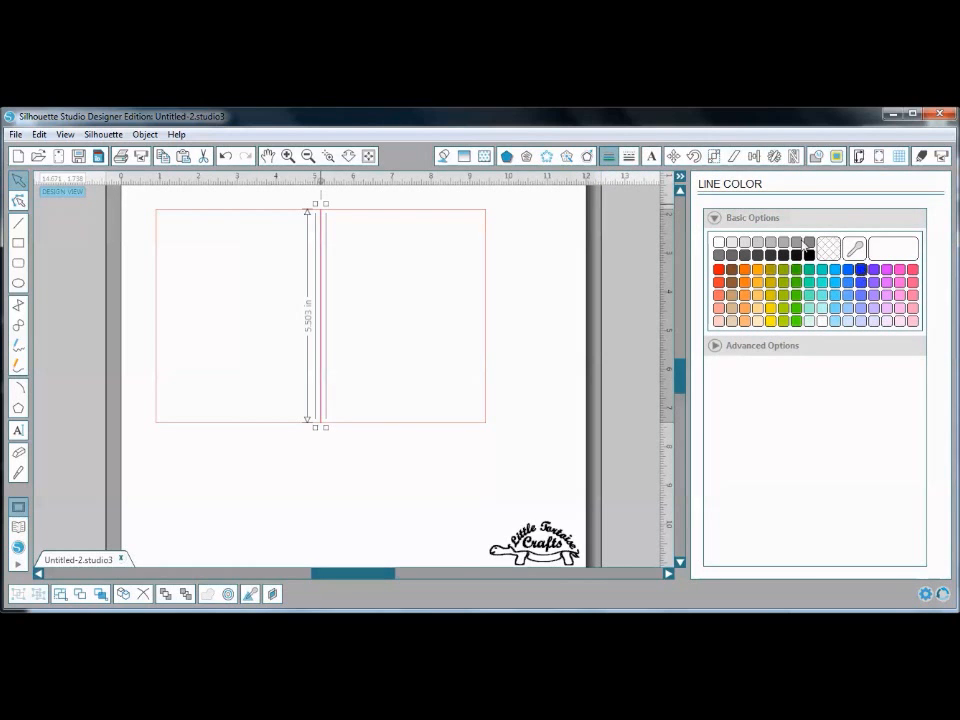
pyautogui.click(629, 157)
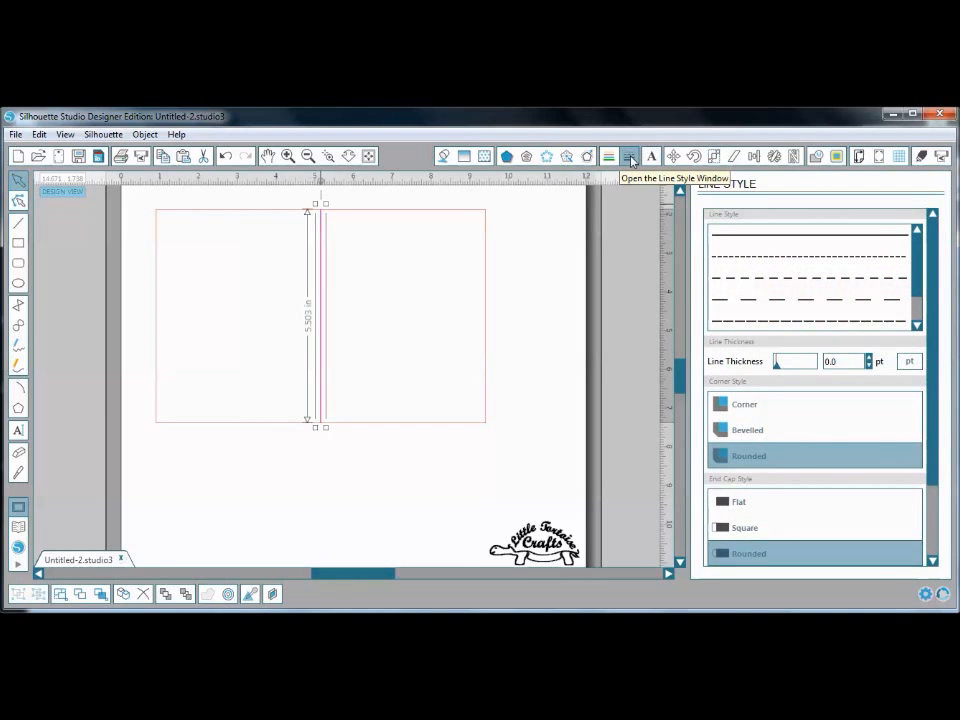
pyautogui.click(809, 278)
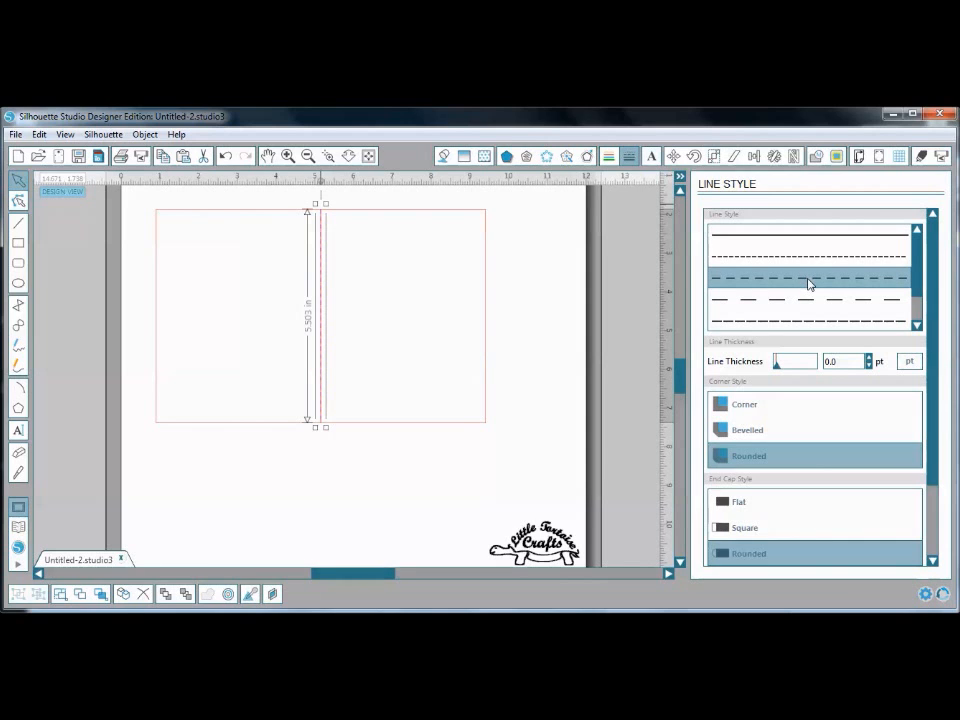
pyautogui.click(512, 218)
pyautogui.moveTo(512, 218); pyautogui.dragTo(230, 188)
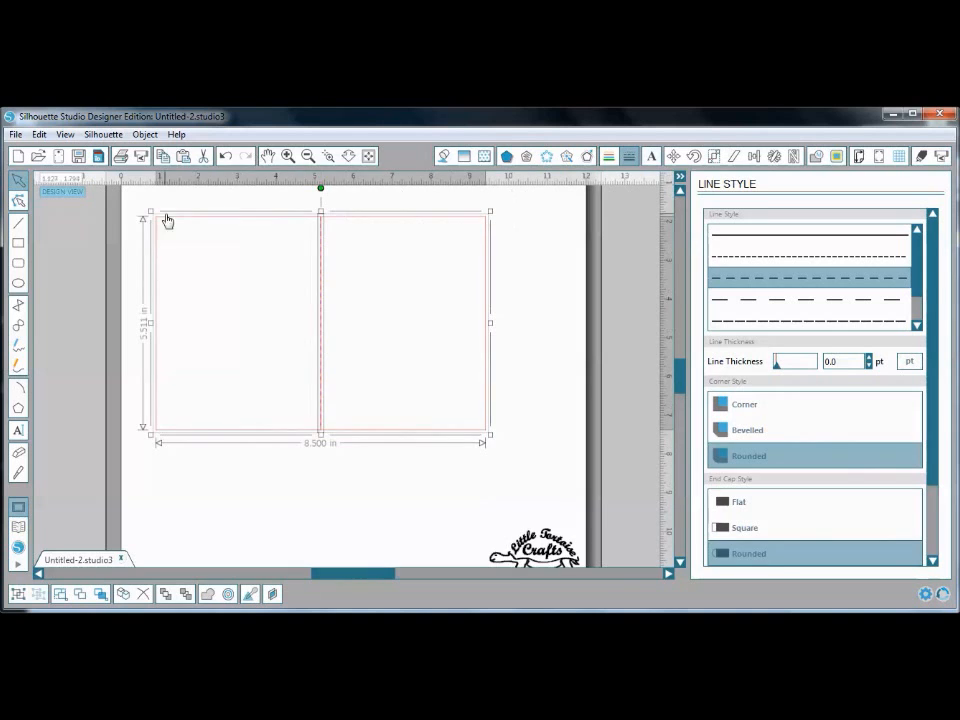
pyautogui.click(542, 300)
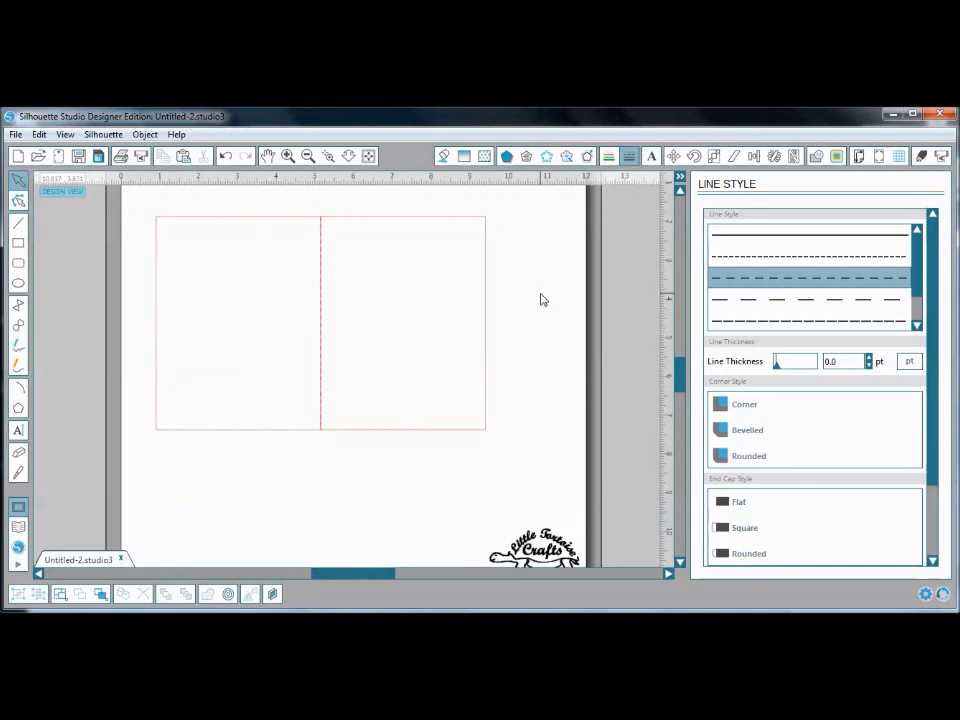
# Draw an inset rectangle about 5.23 in tall inside the right card panel and set its width to 4 in with the aspect unlocked
pyautogui.click(19, 245)
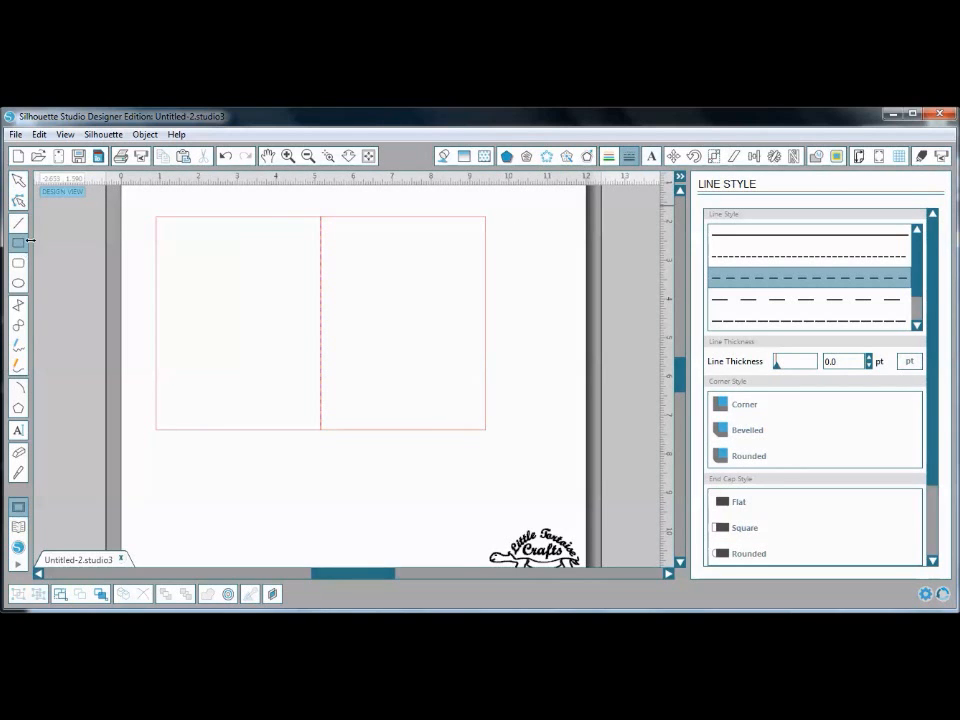
pyautogui.moveTo(327, 222)
pyautogui.mouseDown()
pyautogui.moveTo(424, 268)
pyautogui.moveTo(478, 336)
pyautogui.moveTo(480, 430)
pyautogui.mouseUp()
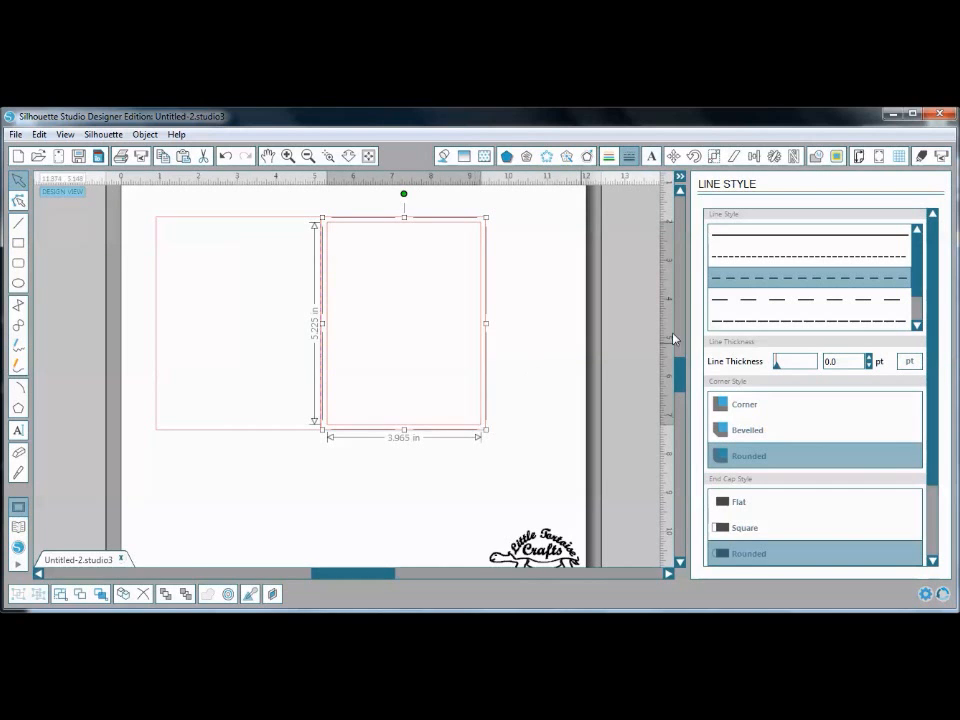
pyautogui.click(714, 157)
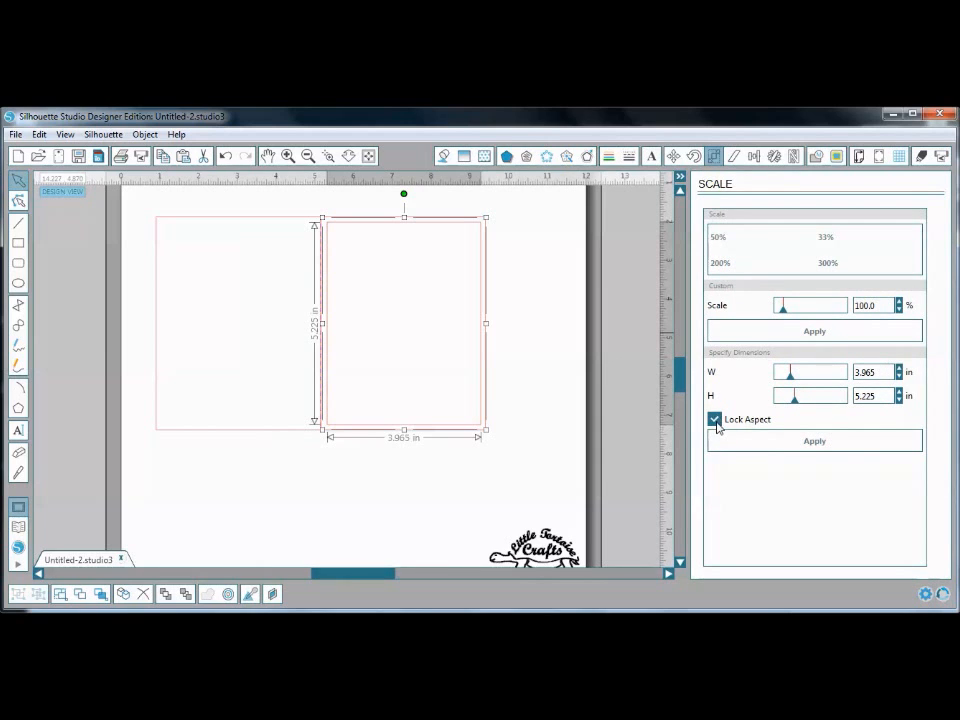
pyautogui.click(715, 421)
pyautogui.moveTo(875, 371); pyautogui.dragTo(833, 382)
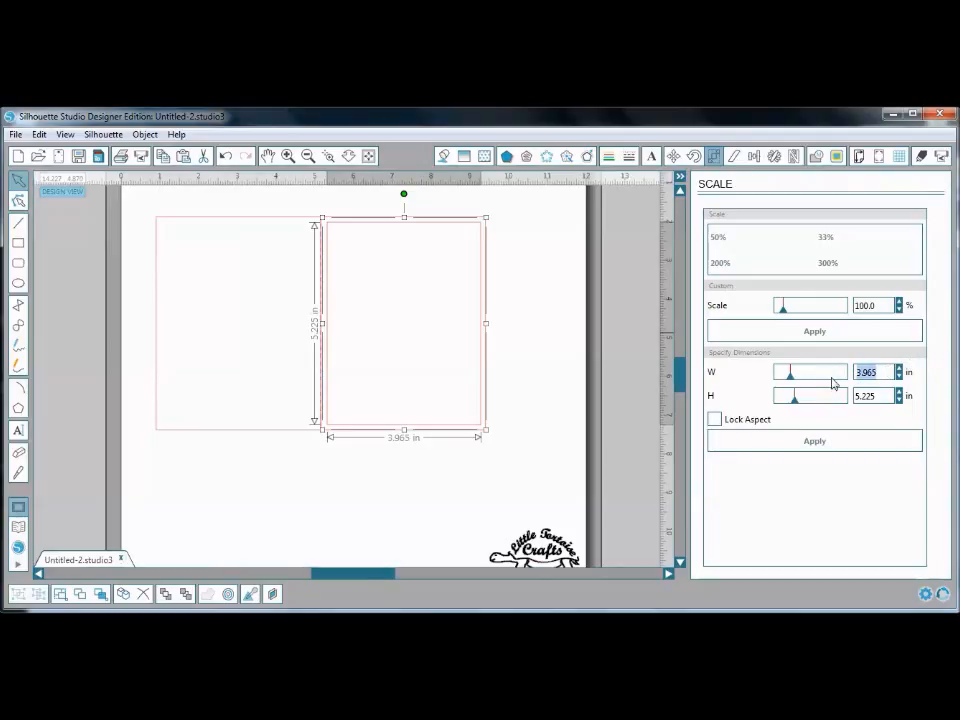
pyautogui.write('4')
pyautogui.press('Tab')
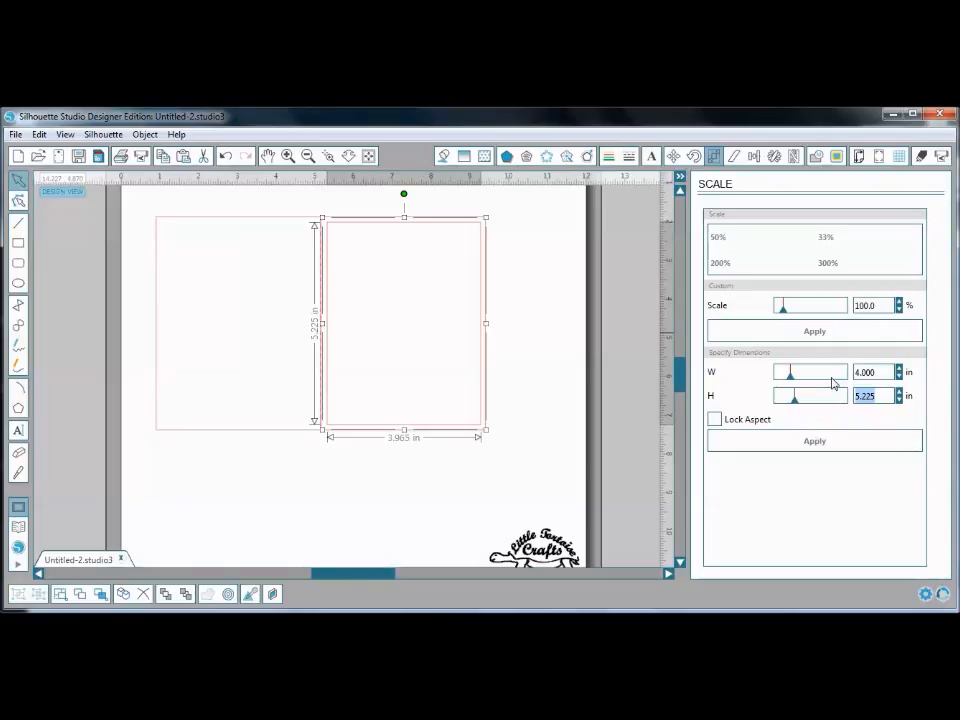
pyautogui.press('Tab')
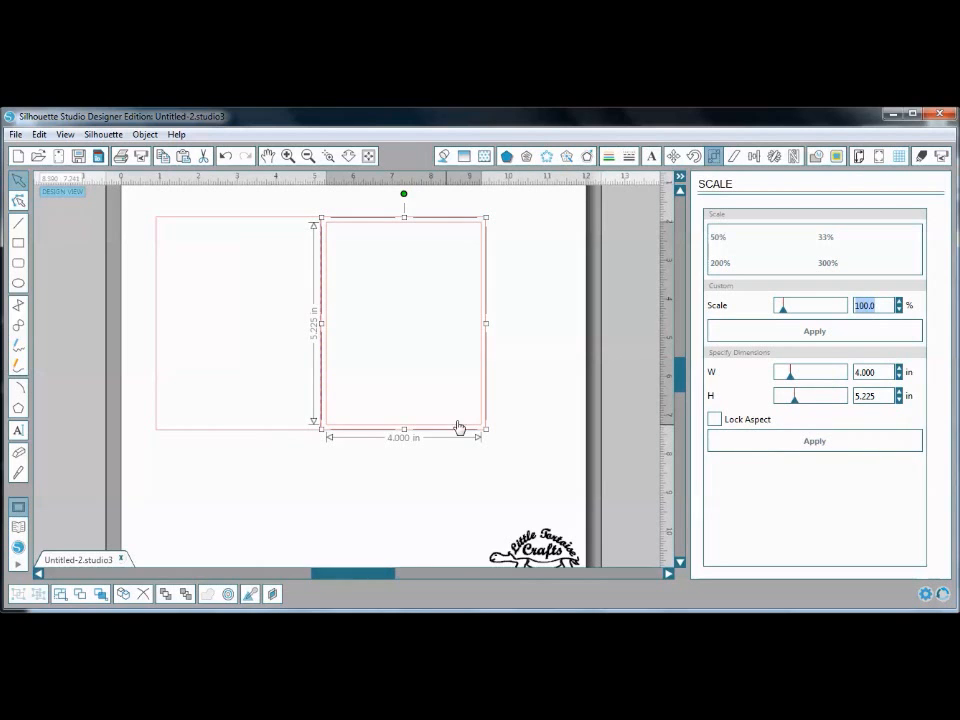
pyautogui.click(529, 399)
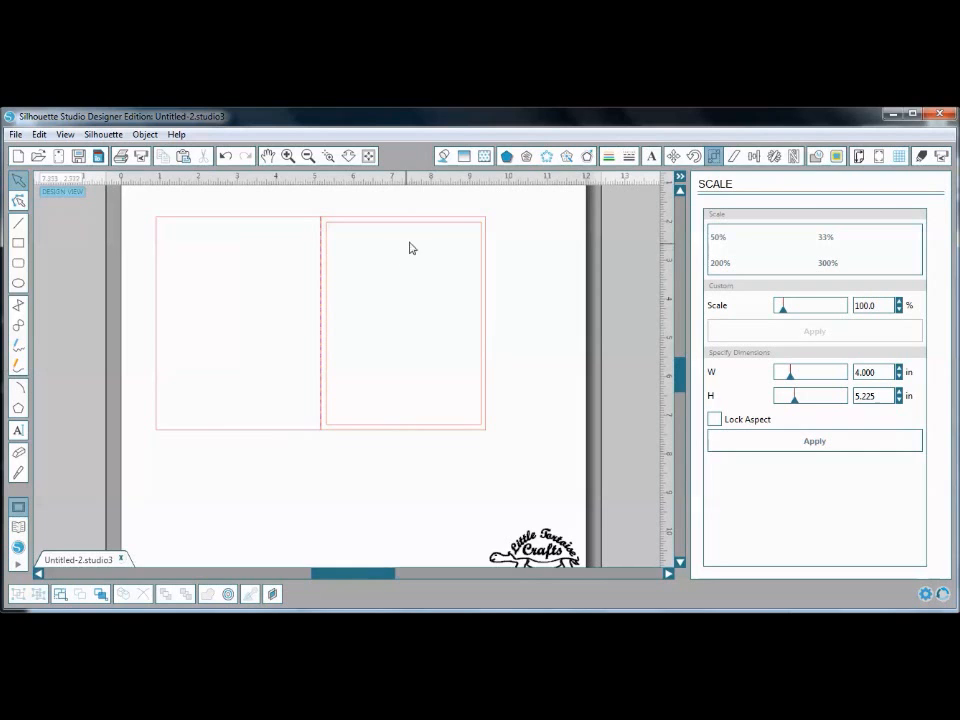
# Nudge the inset rectangle to centre it within the right card panel
pyautogui.click(451, 231)
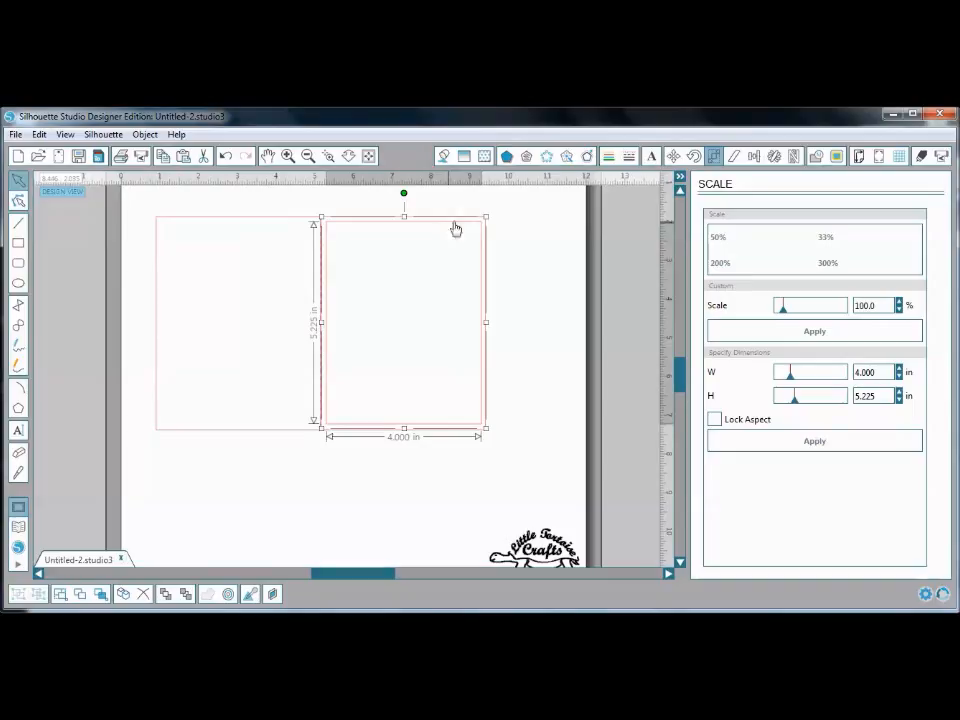
pyautogui.click(540, 320)
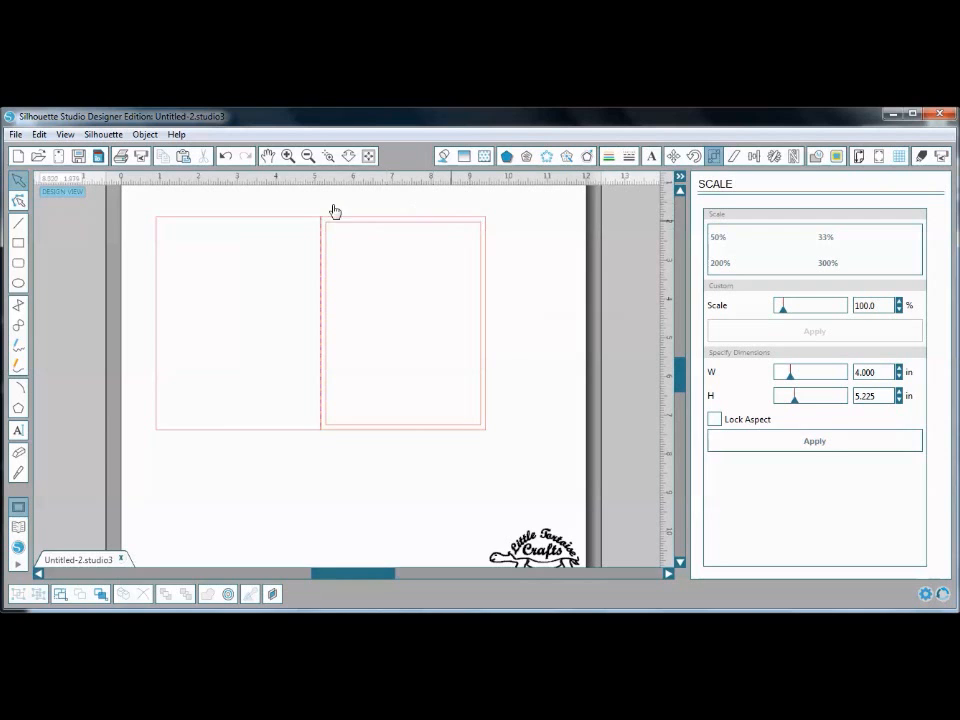
# Try to combine the left card panel and the inset rectangle into a compound path
pyautogui.click(396, 231)
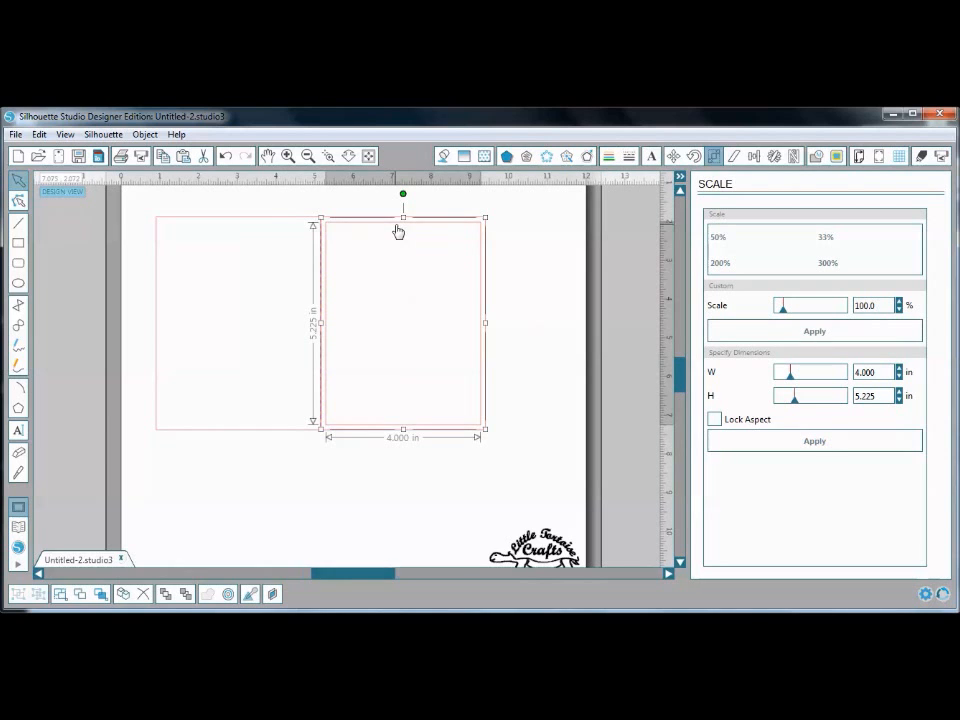
pyautogui.keyDown('shift'); pyautogui.click(263, 224); pyautogui.keyUp('shift')
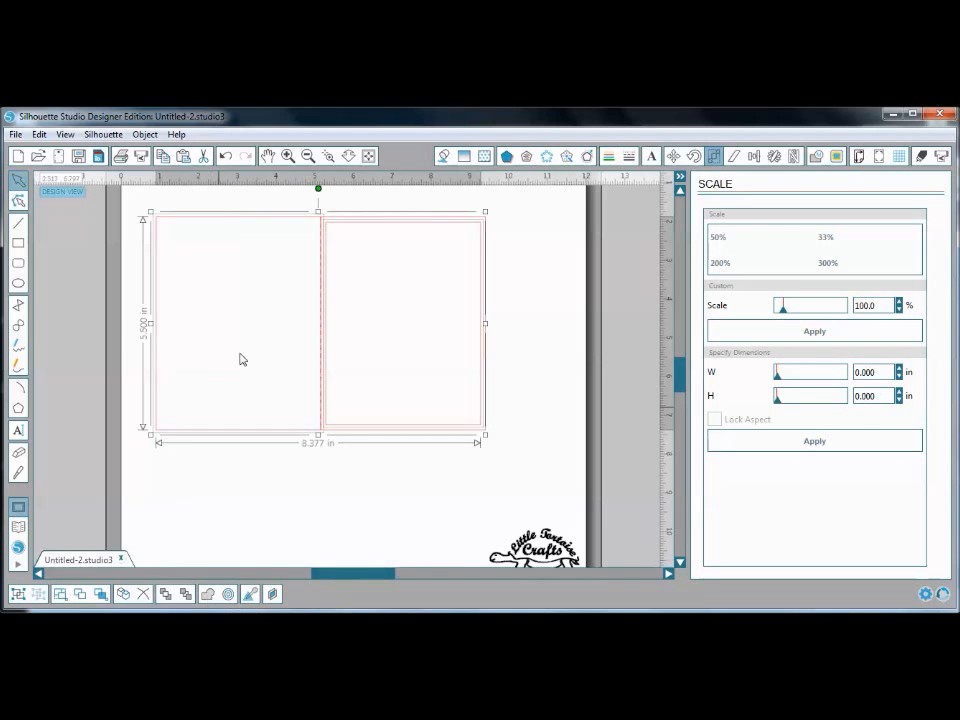
pyautogui.click(145, 134)
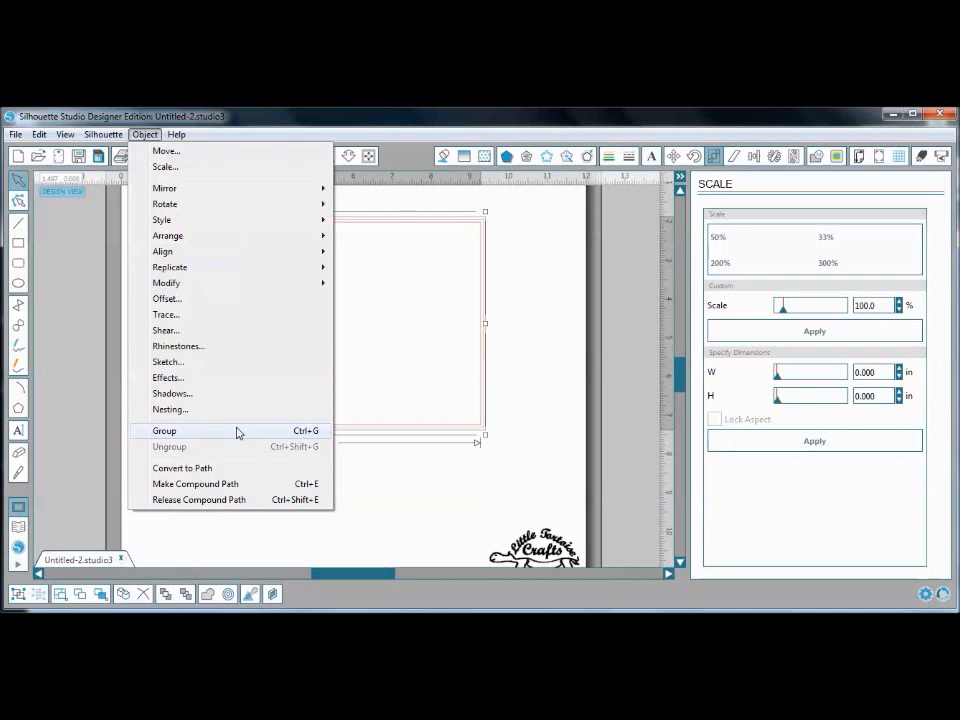
pyautogui.click(208, 486)
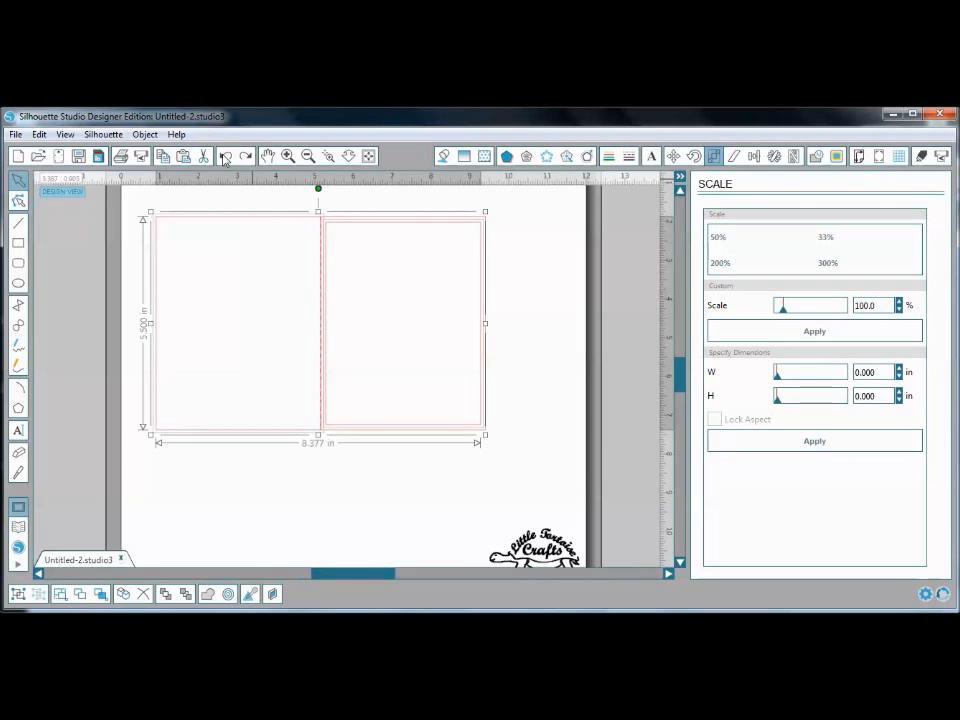
pyautogui.click(458, 496)
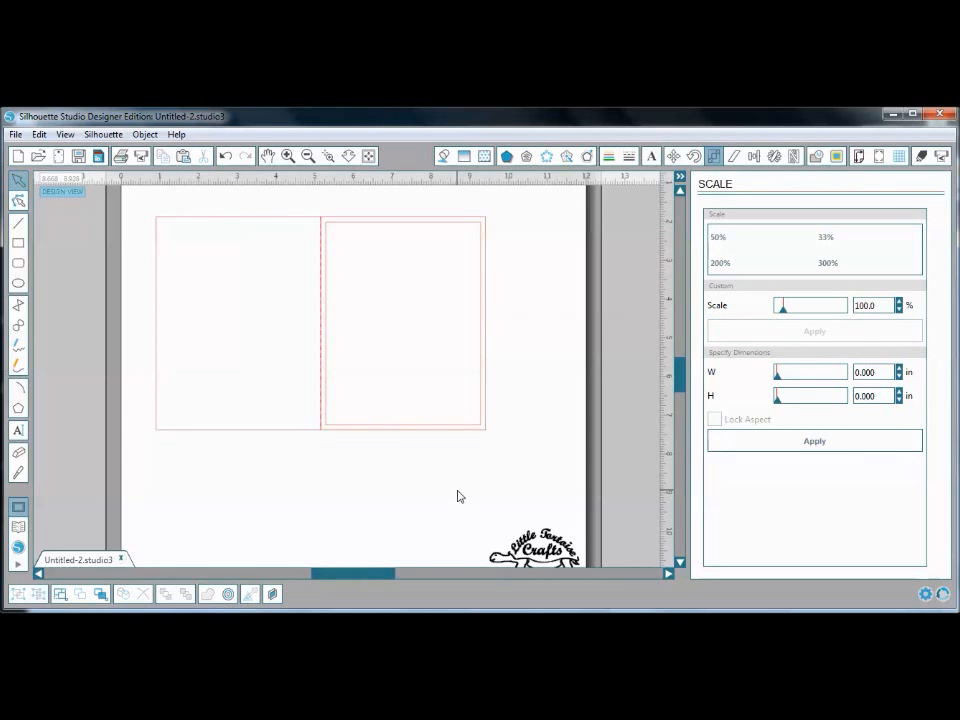
# Weld the left and right card panels into a single card base outline
pyautogui.click(253, 432)
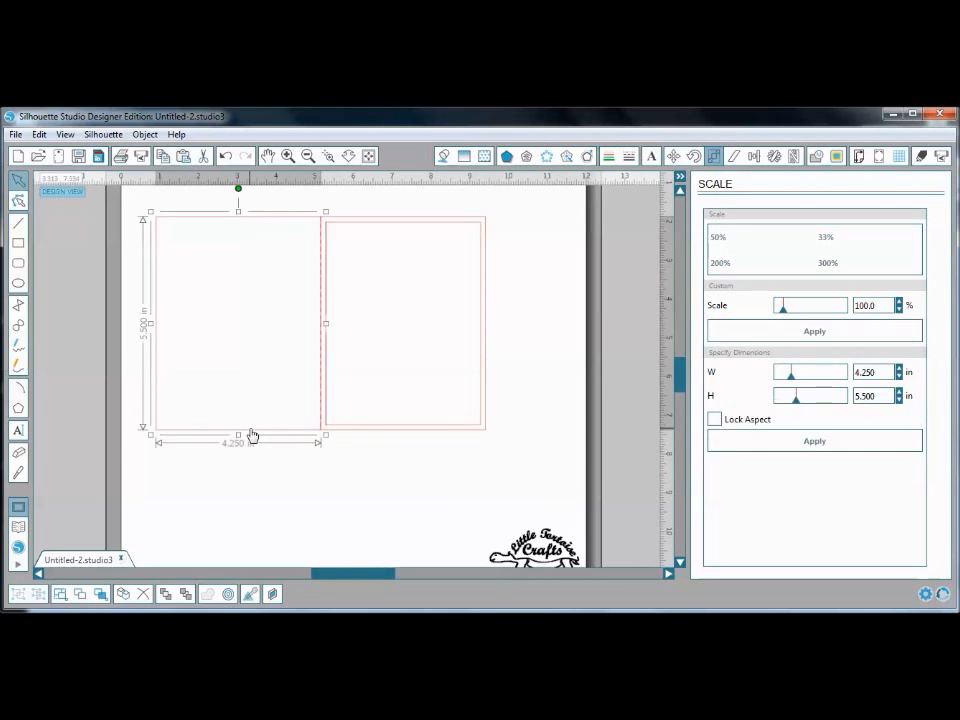
pyautogui.keyDown('shift'); pyautogui.click(361, 438); pyautogui.keyUp('shift')
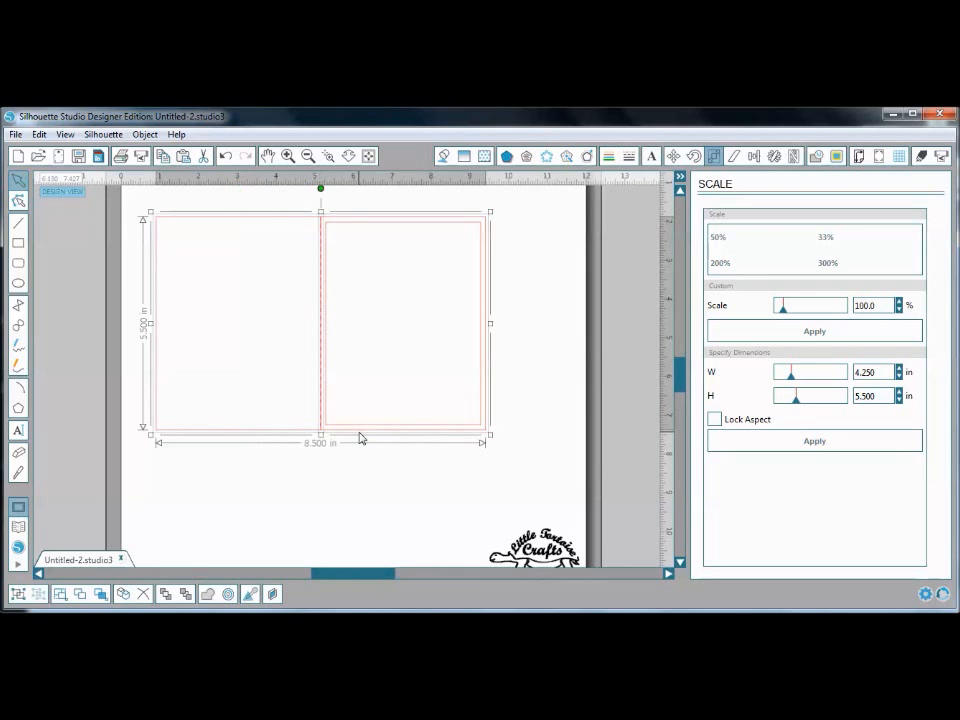
pyautogui.click(208, 594)
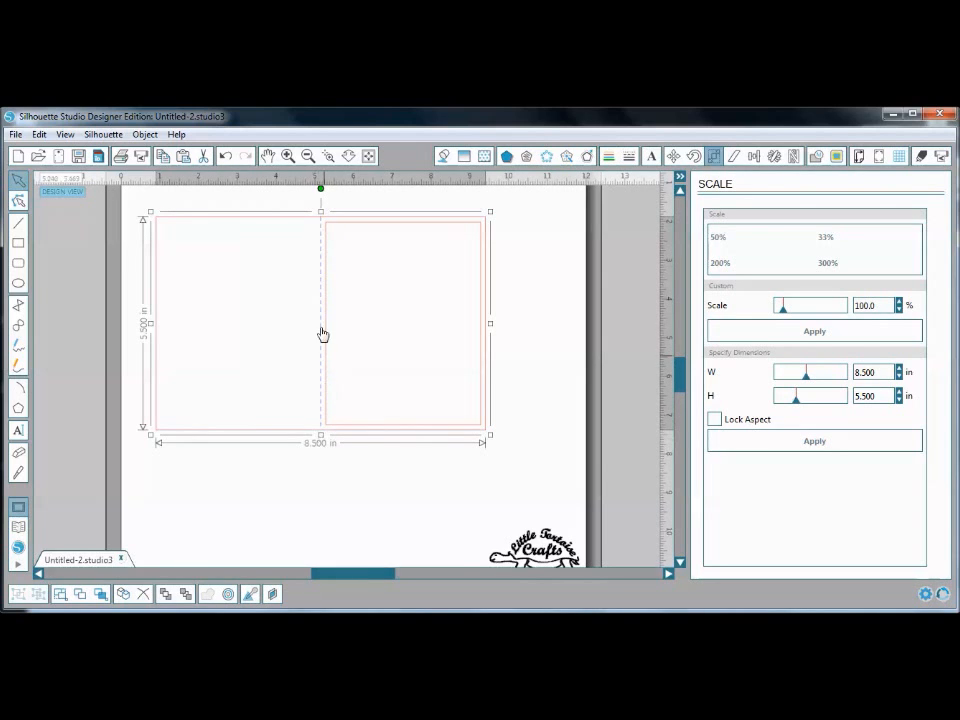
# Combine the welded card base outline and the inset rectangle into a compound path
pyautogui.click(357, 232)
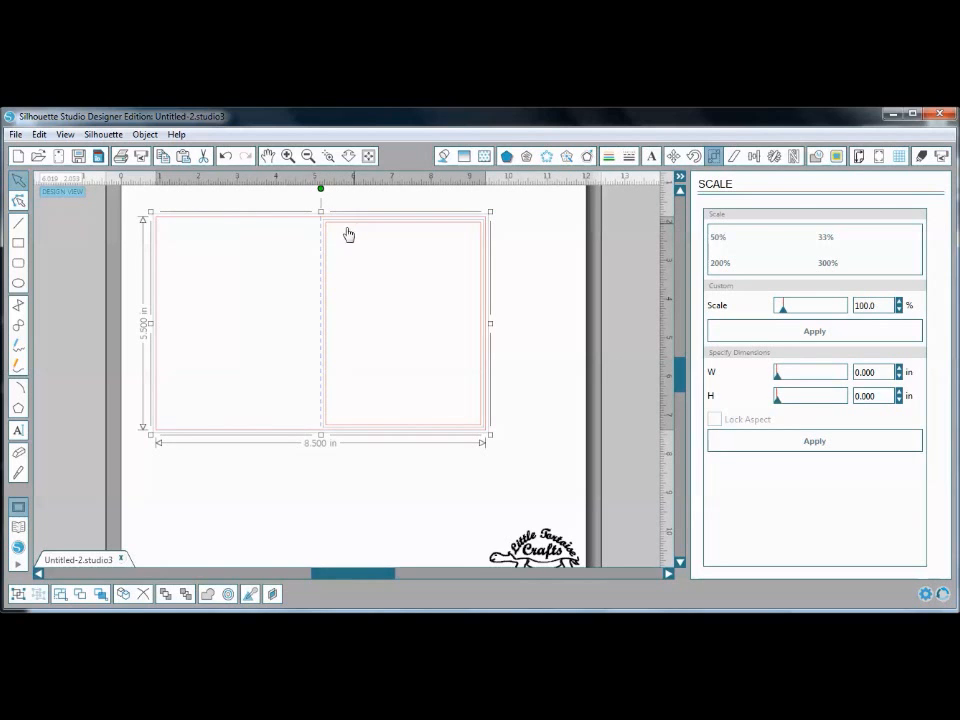
pyautogui.click(145, 137)
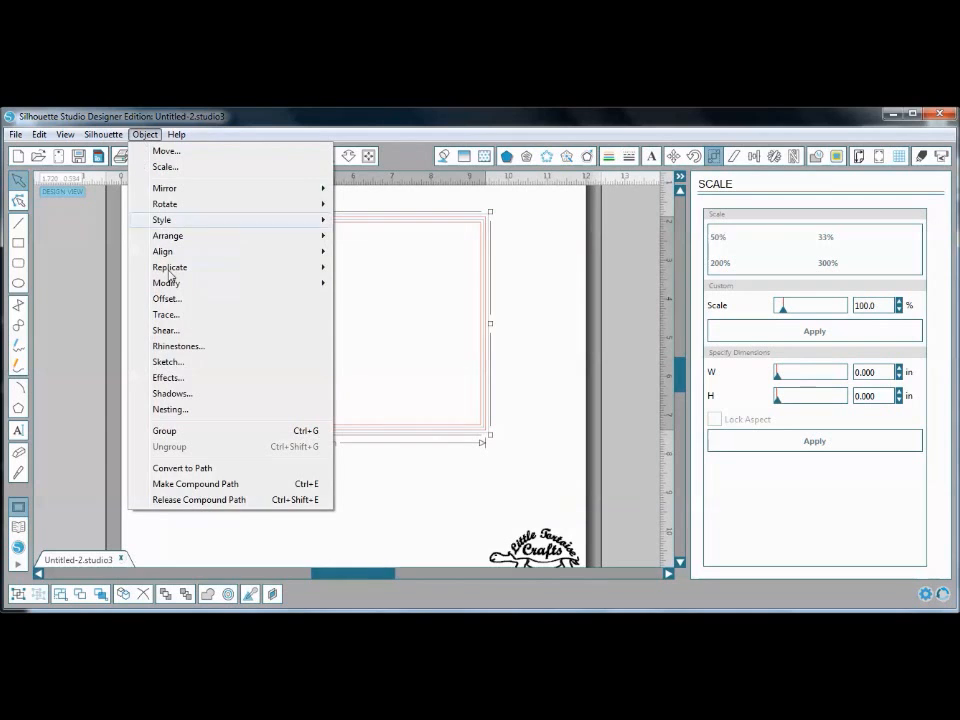
pyautogui.click(191, 484)
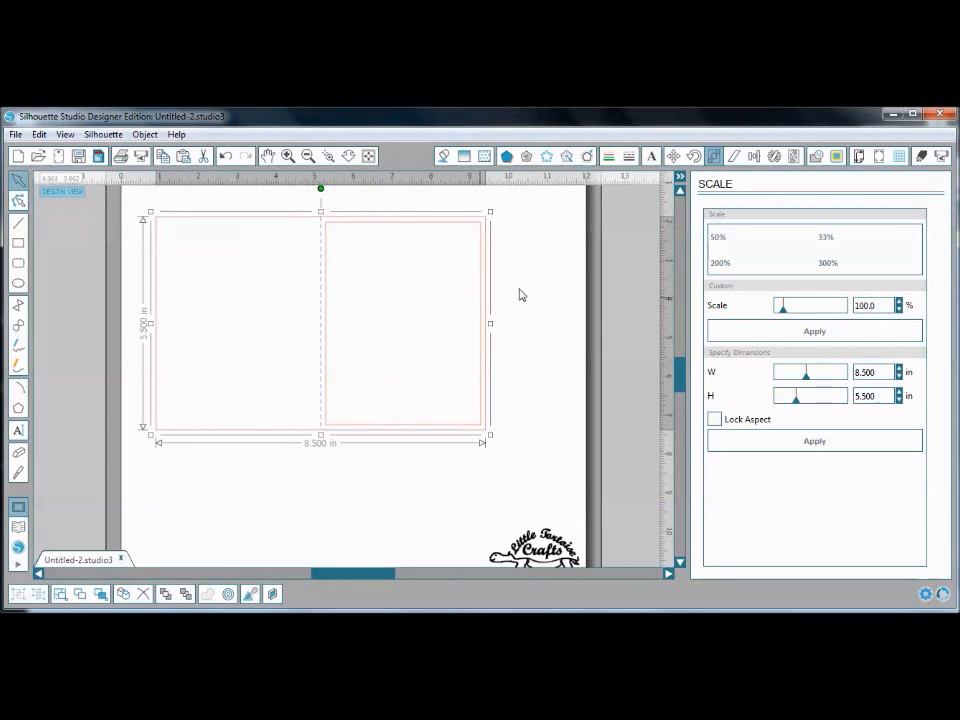
pyautogui.click(543, 258)
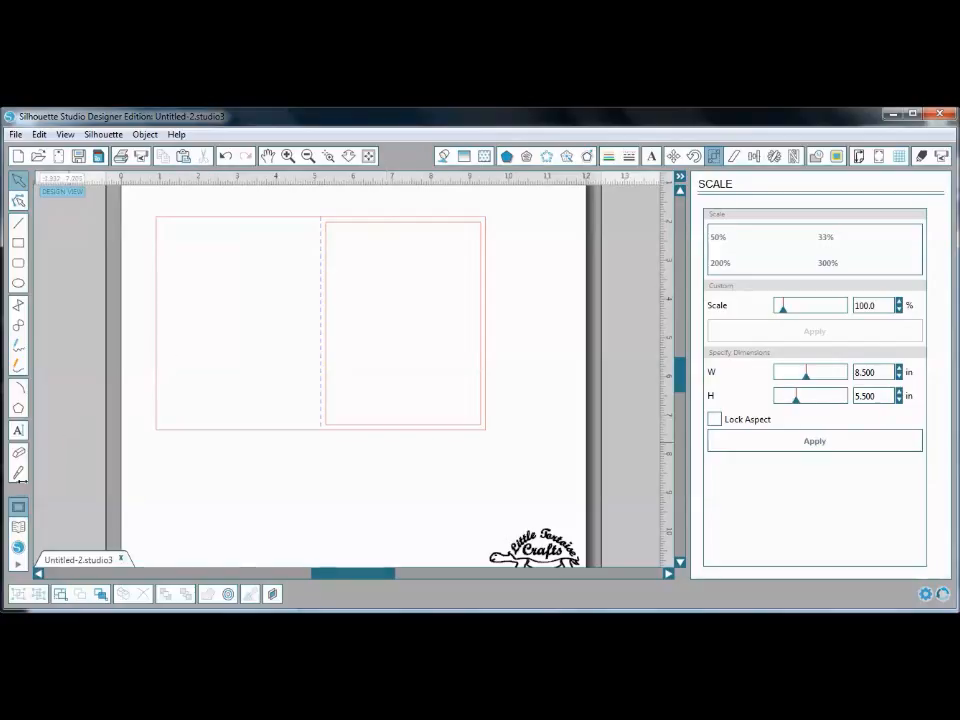
# Insert the heart tree design from the library and fit it inside the inset rectangle at about 3.31 × 2.75 in
pyautogui.click(17, 530)
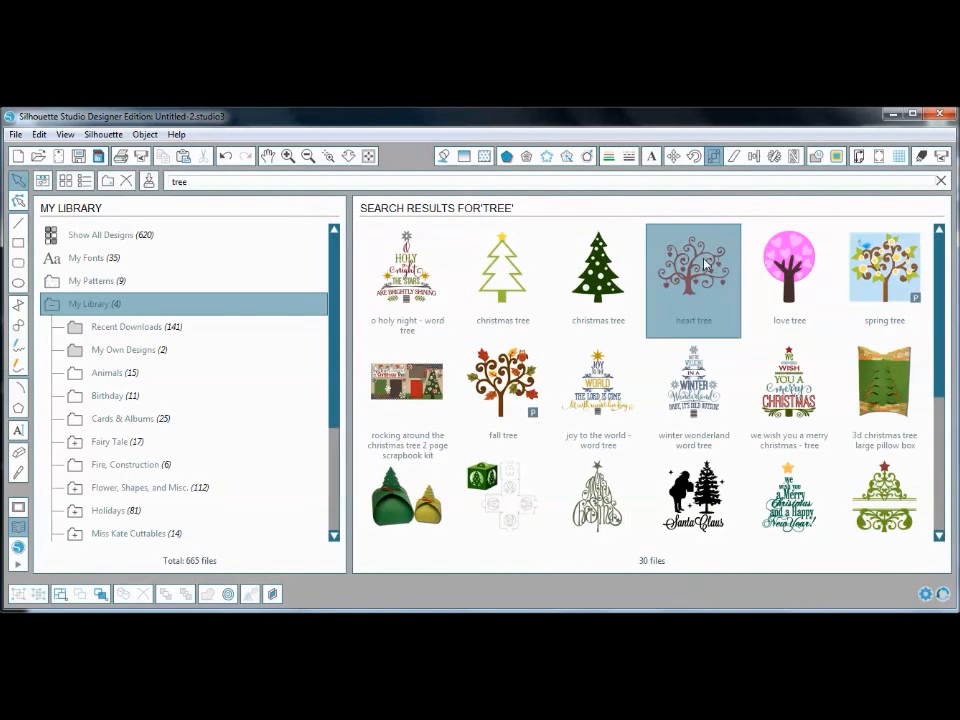
pyautogui.doubleClick(723, 268)
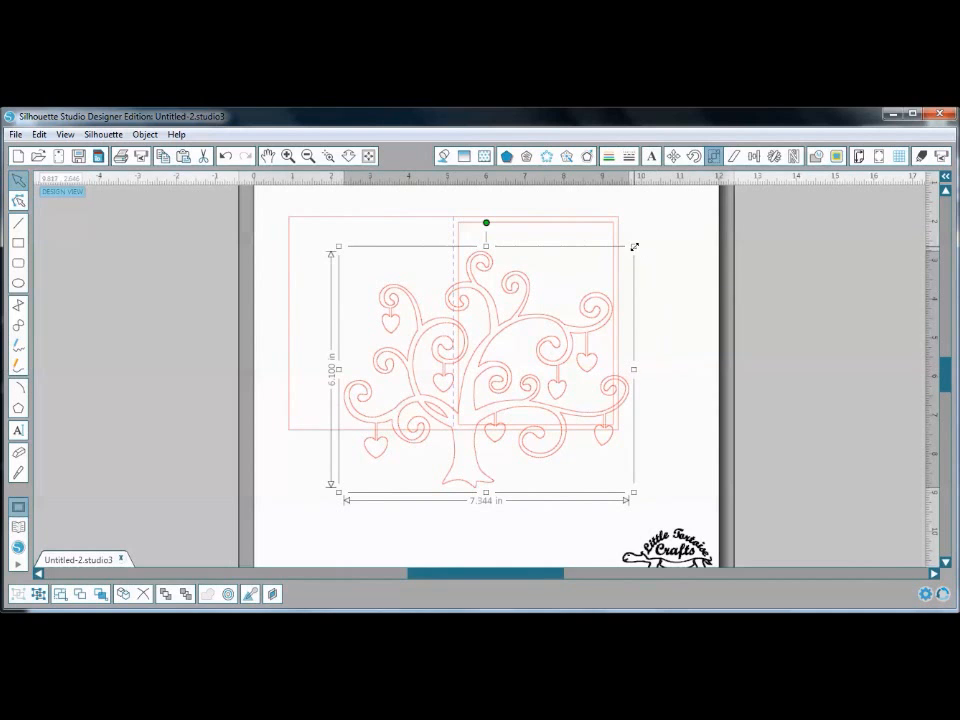
pyautogui.moveTo(509, 284); pyautogui.dragTo(437, 326)
pyautogui.moveTo(471, 422); pyautogui.dragTo(517, 354)
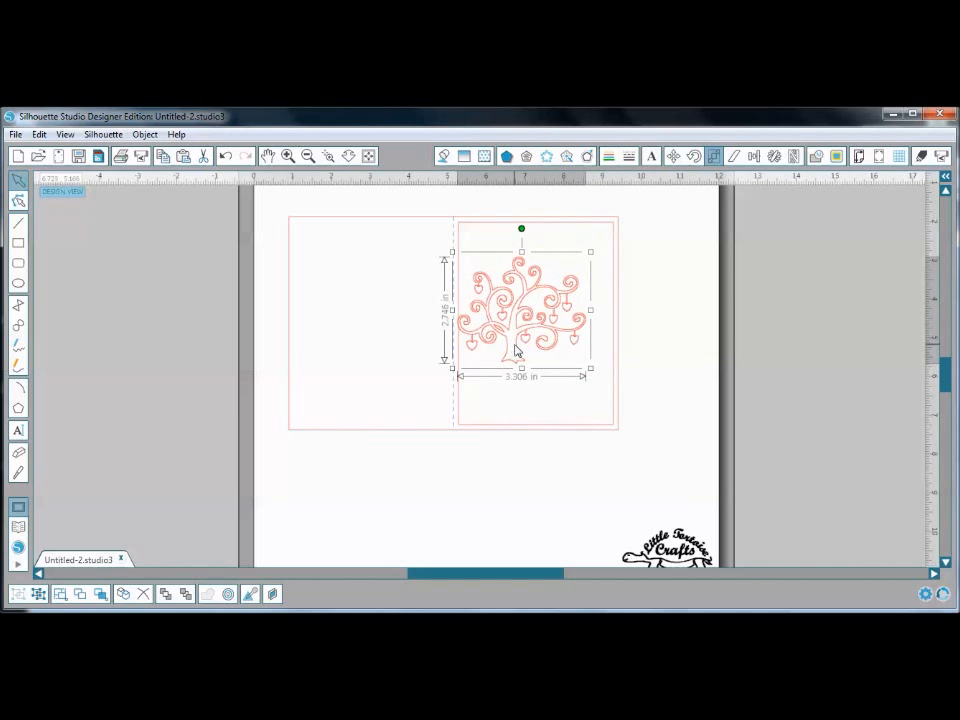
# Stretch the heart tree to about 4.03 × 5.45 in so its branches and trunk overlap the inset rectangle's edges
pyautogui.moveTo(604, 309); pyautogui.dragTo(618, 309)
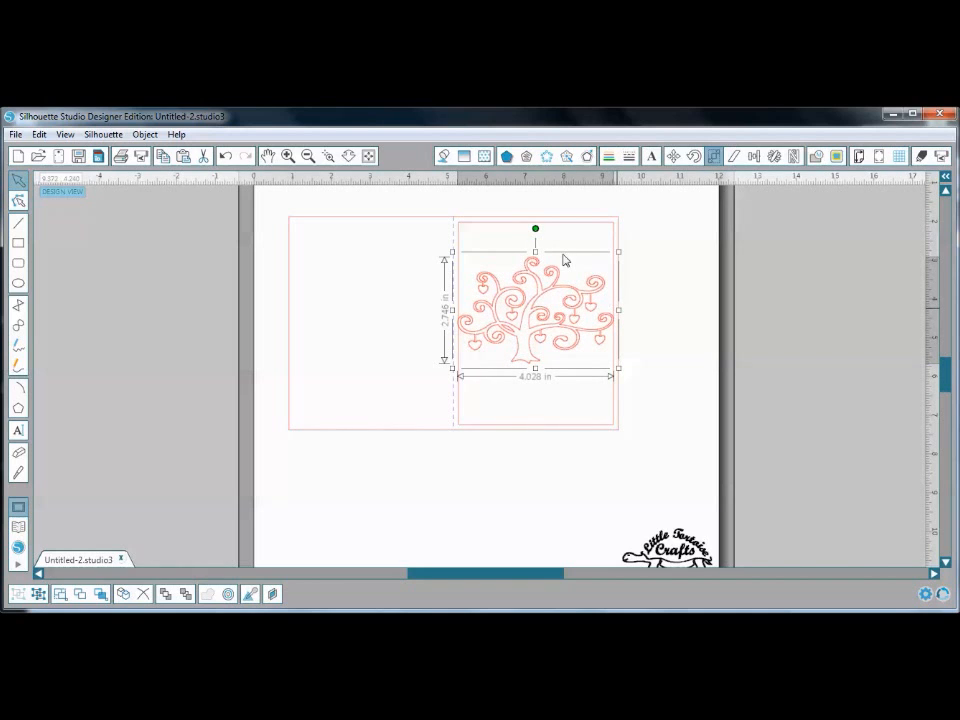
pyautogui.moveTo(535, 243); pyautogui.dragTo(529, 214)
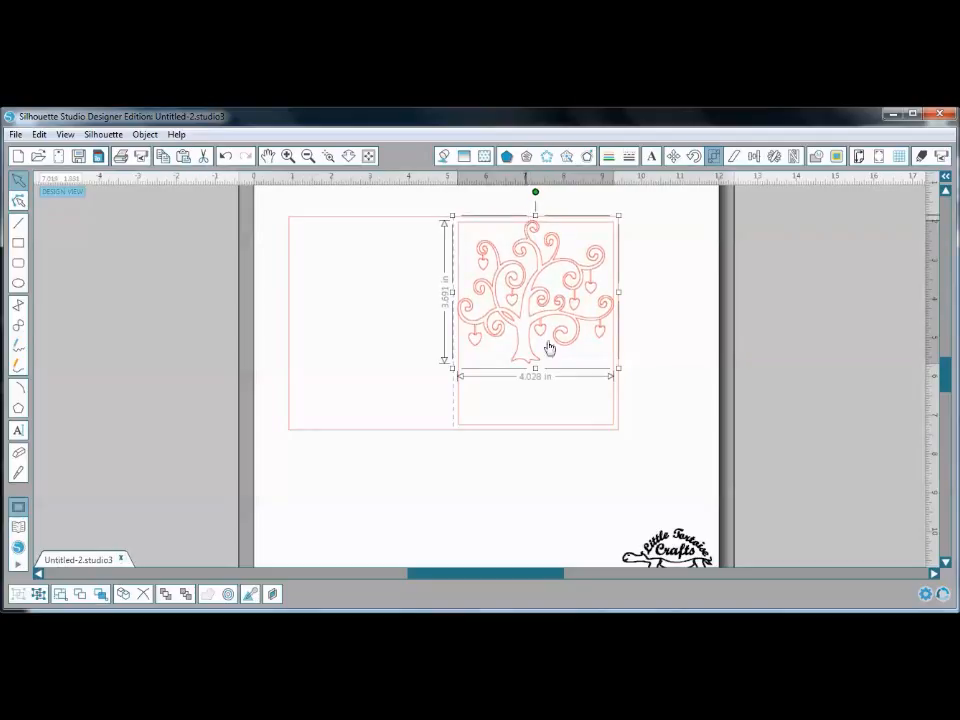
pyautogui.moveTo(538, 411); pyautogui.dragTo(542, 436)
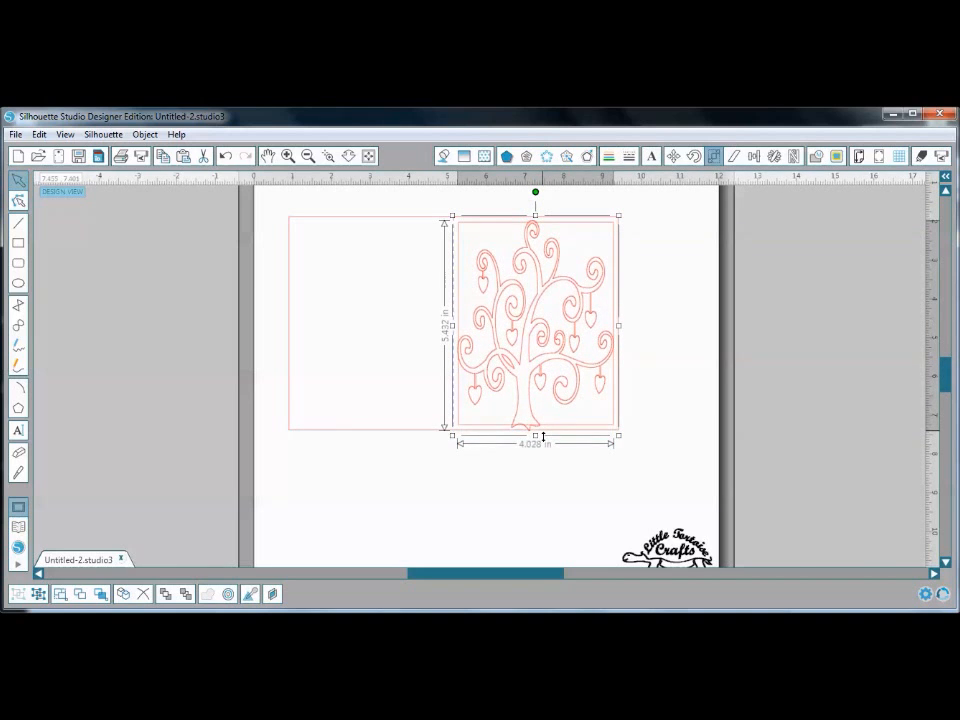
pyautogui.moveTo(542, 436); pyautogui.dragTo(543, 437)
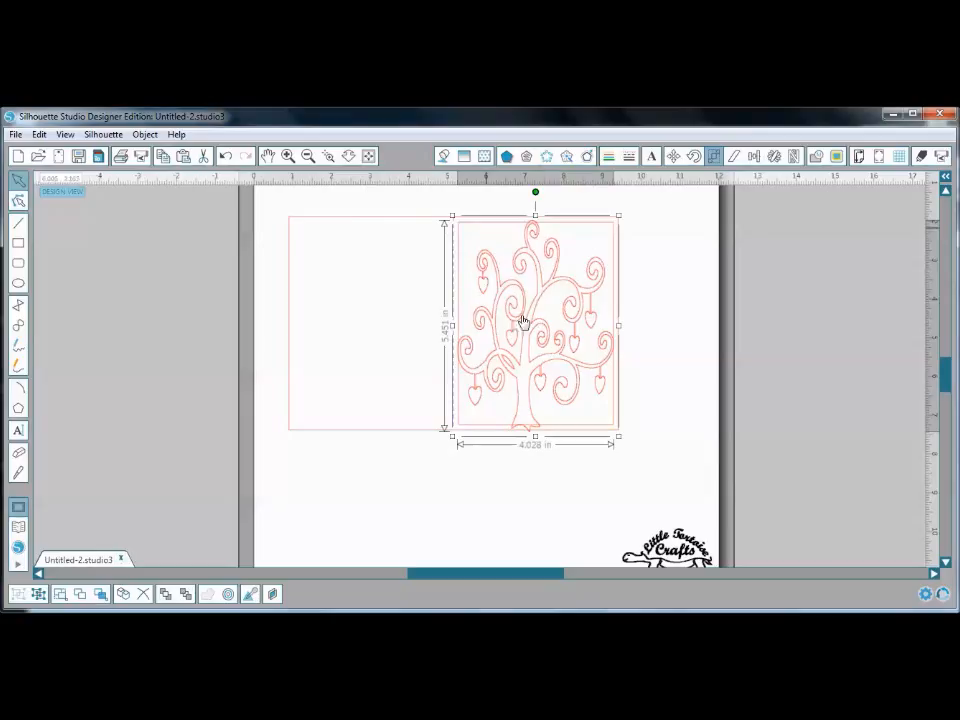
# Weld the heart tree to the card base compound path
pyautogui.keyDown('shift'); pyautogui.click(350, 227); pyautogui.keyUp('shift')
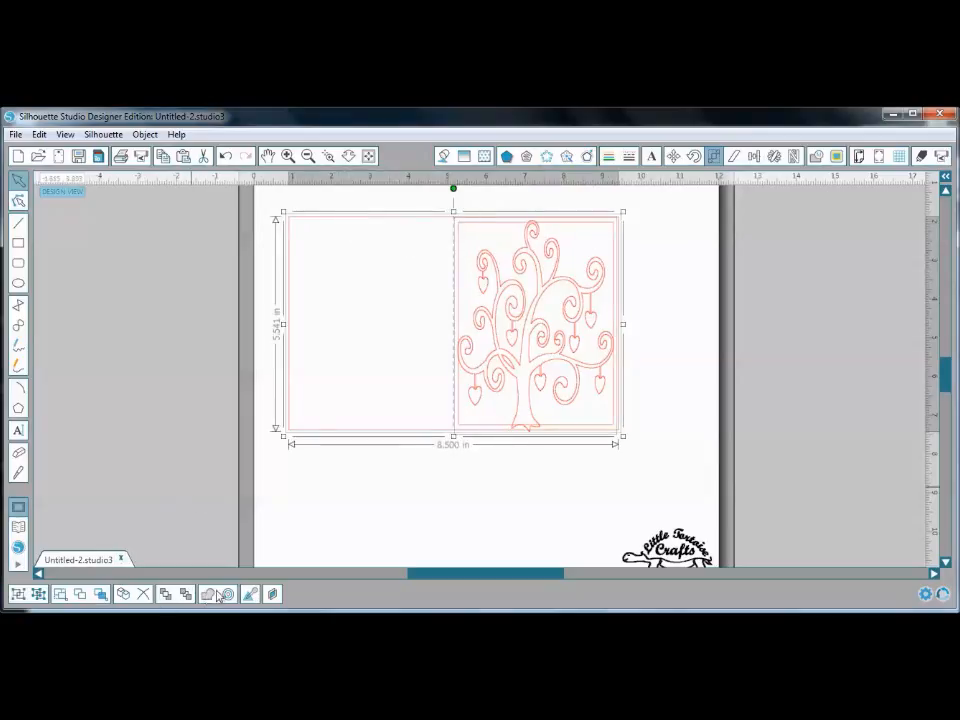
pyautogui.click(207, 596)
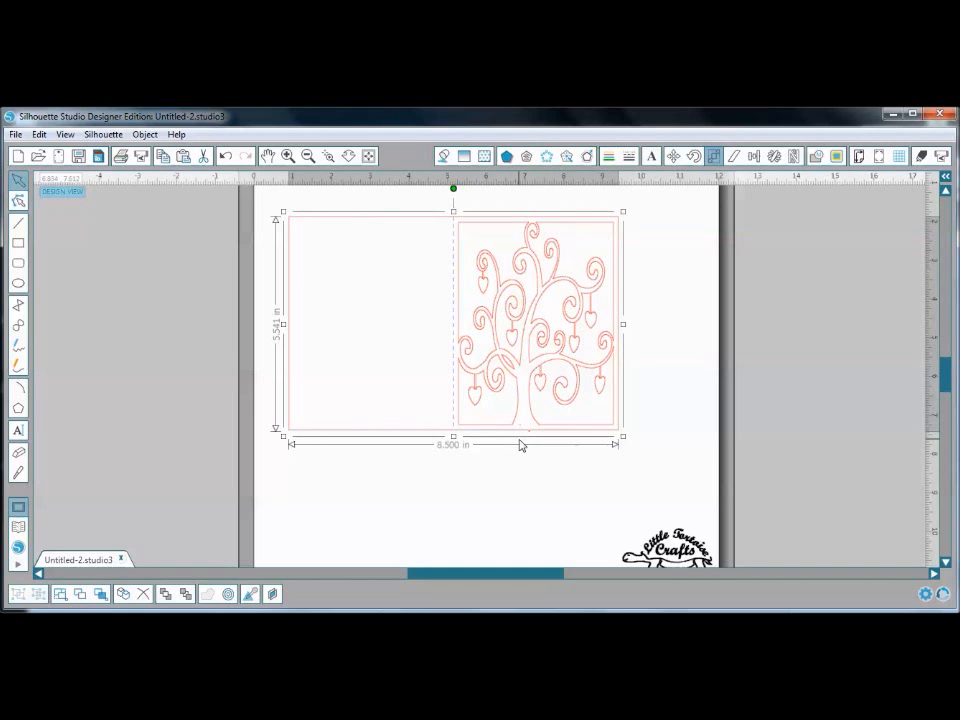
pyautogui.click(687, 378)
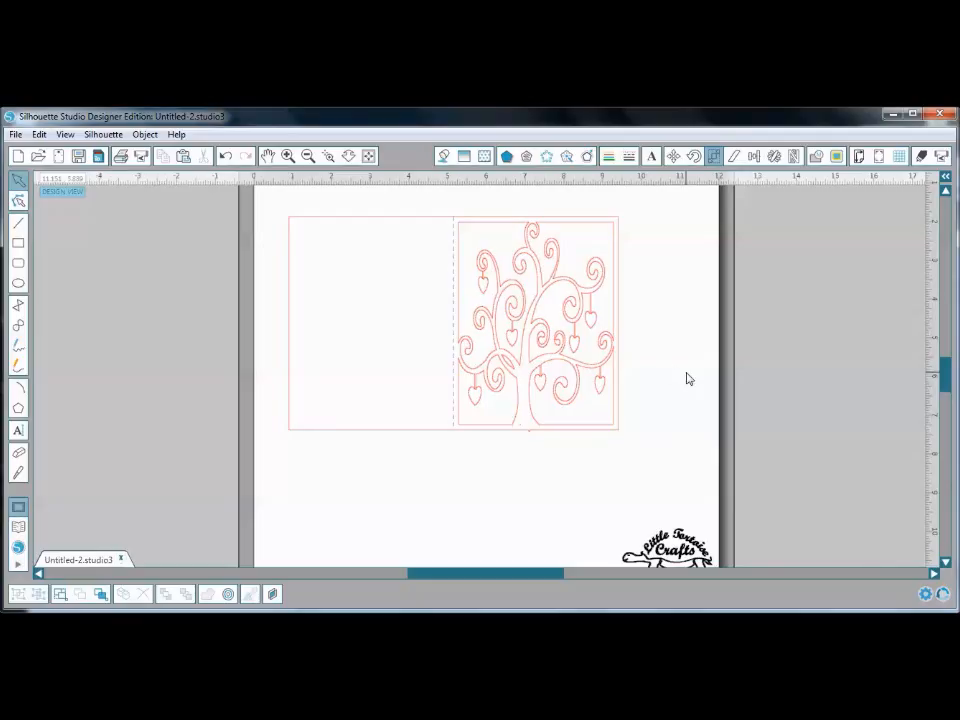
# Set the cut mode to Advanced and exclude the fold line's blue line color, RGB (10,10,255), from cutting
pyautogui.click(455, 248)
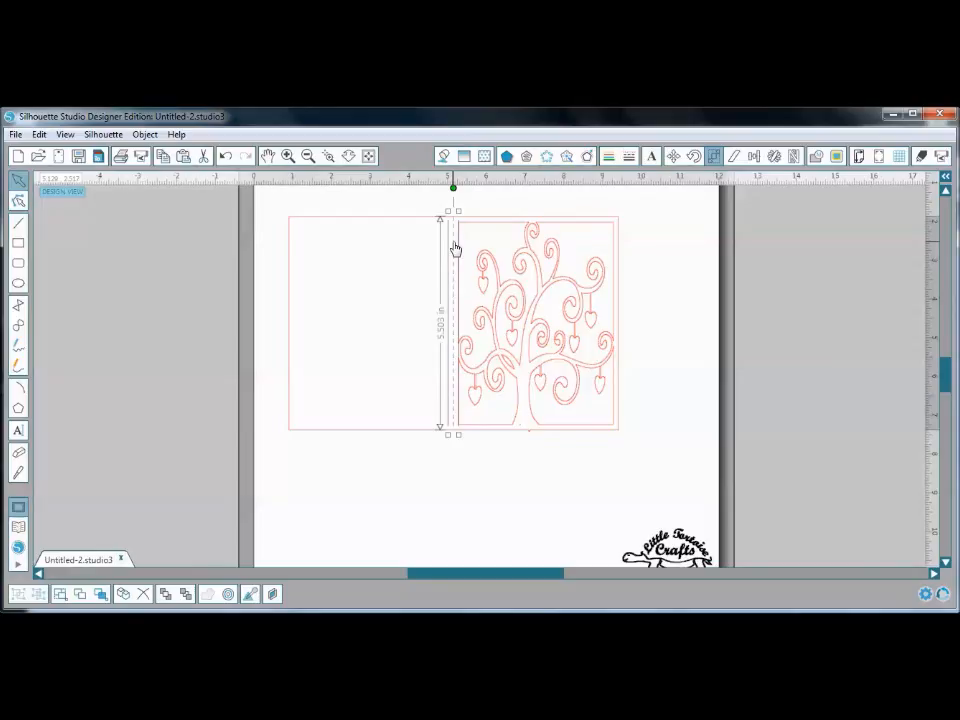
pyautogui.click(923, 158)
pyautogui.click(940, 156)
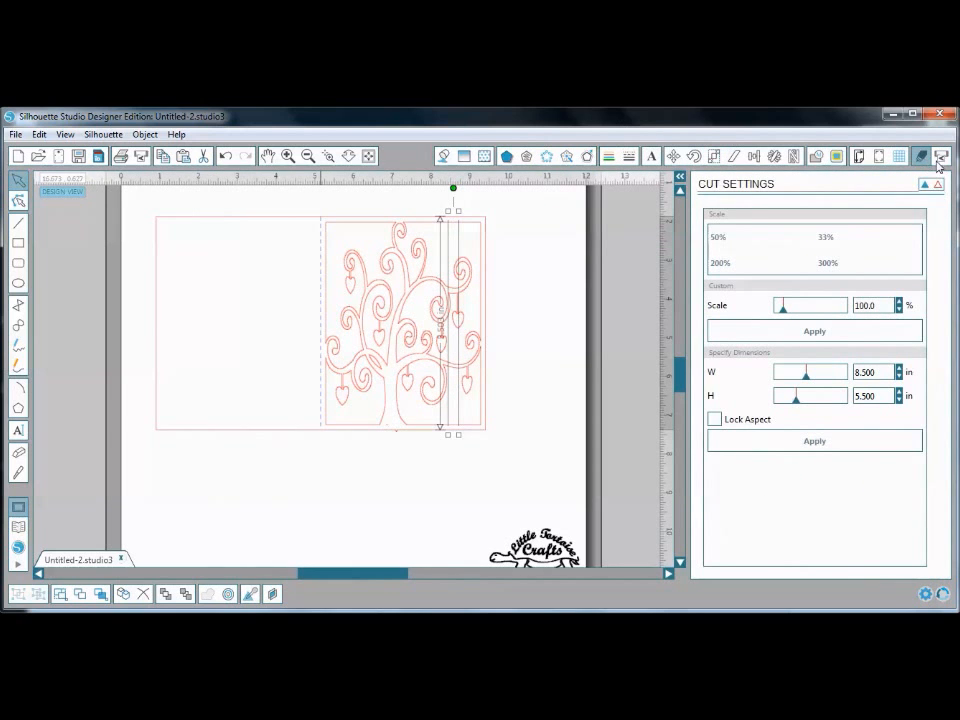
pyautogui.click(749, 226)
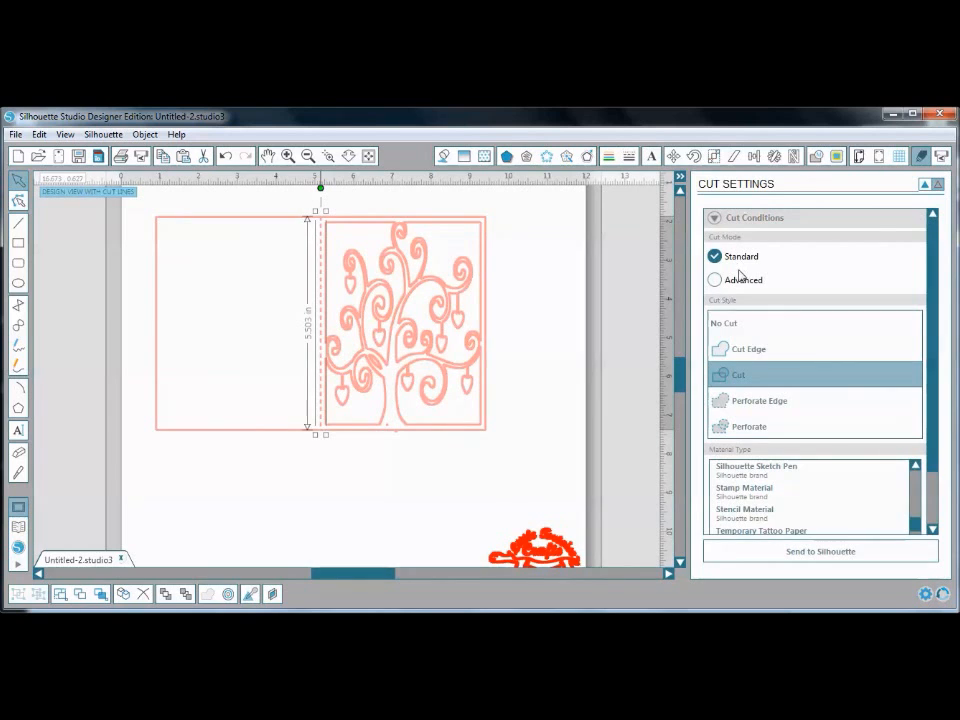
pyautogui.moveTo(935, 264)
pyautogui.mouseDown()
pyautogui.moveTo(936, 293)
pyautogui.moveTo(931, 240)
pyautogui.mouseUp()
pyautogui.click(737, 282)
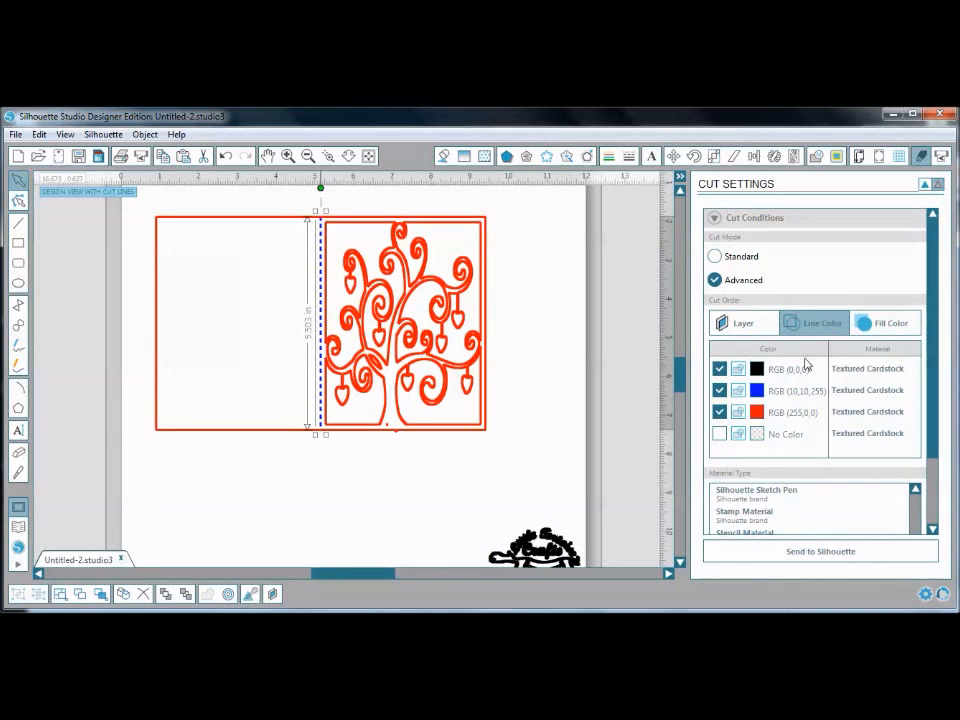
pyautogui.click(719, 391)
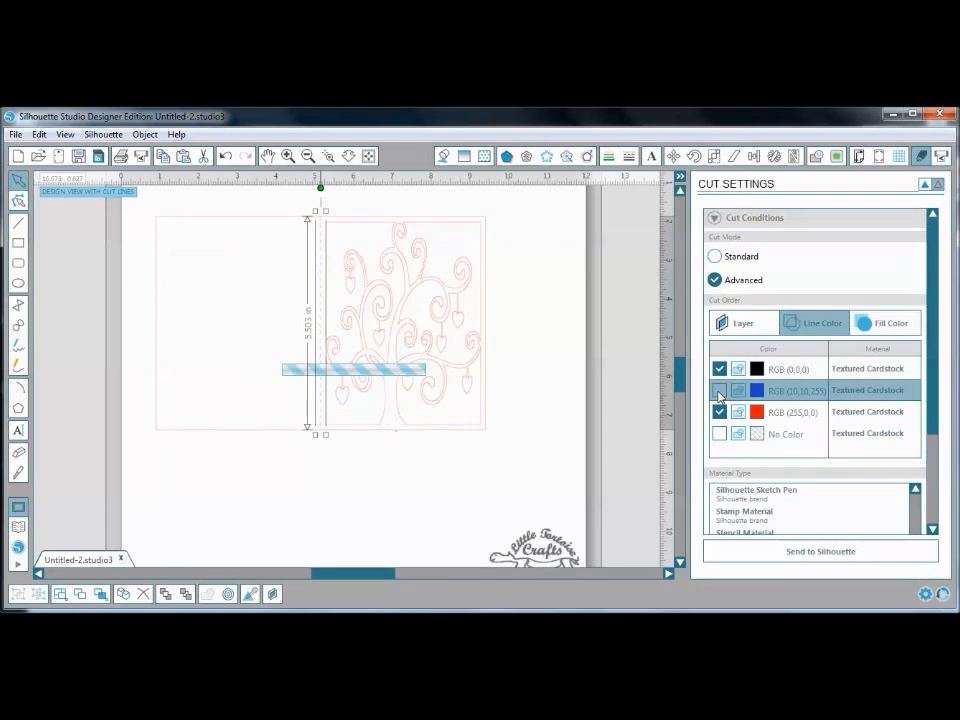